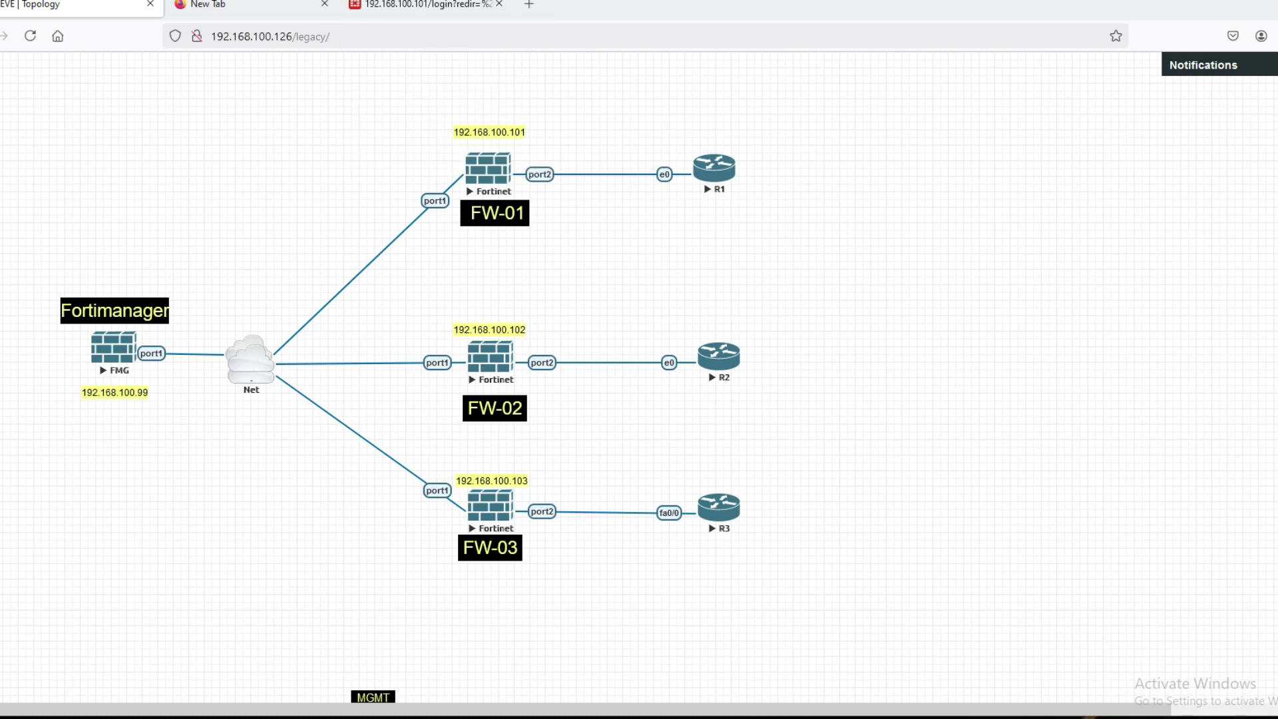
Switch from the EVE-NG lab topology to the FortiManager tab at 192.168.100.99
{"action": "left_click", "coordinate": [200, 4]}
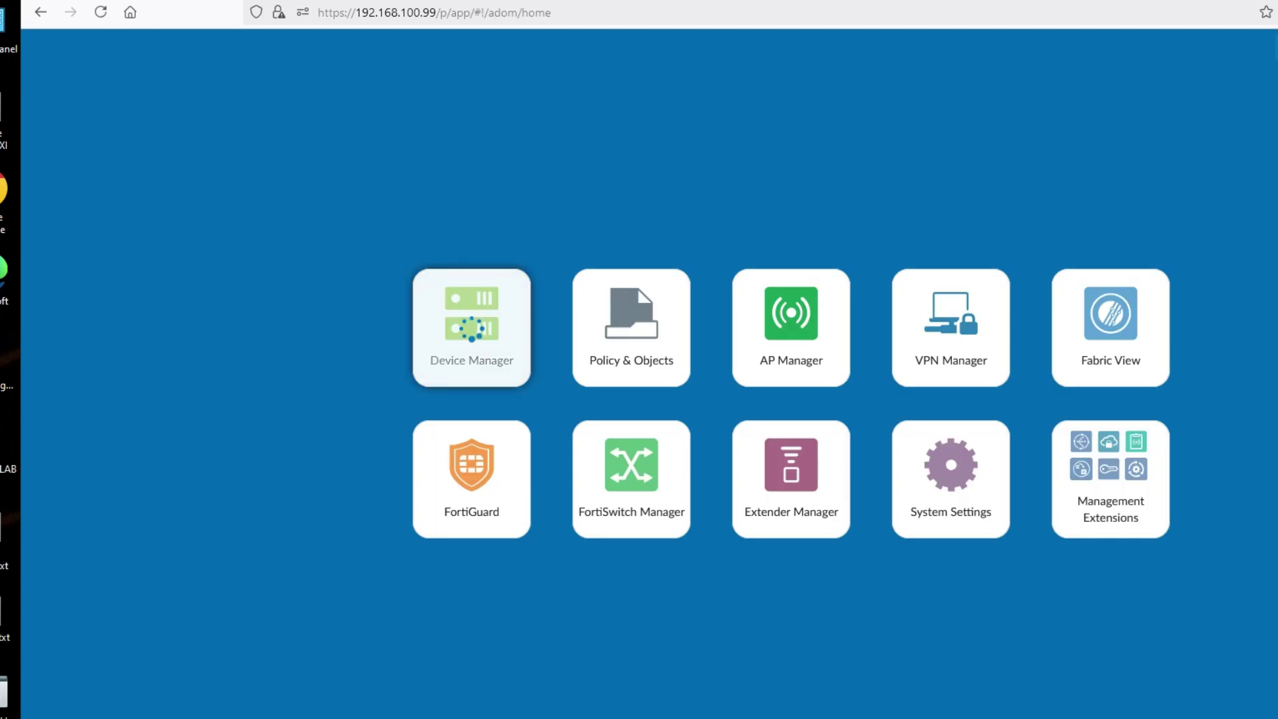
Open the empty Scripts page in Device Manager and bring up the Create New choices
{"action": "left_click", "coordinate": [471, 328]}
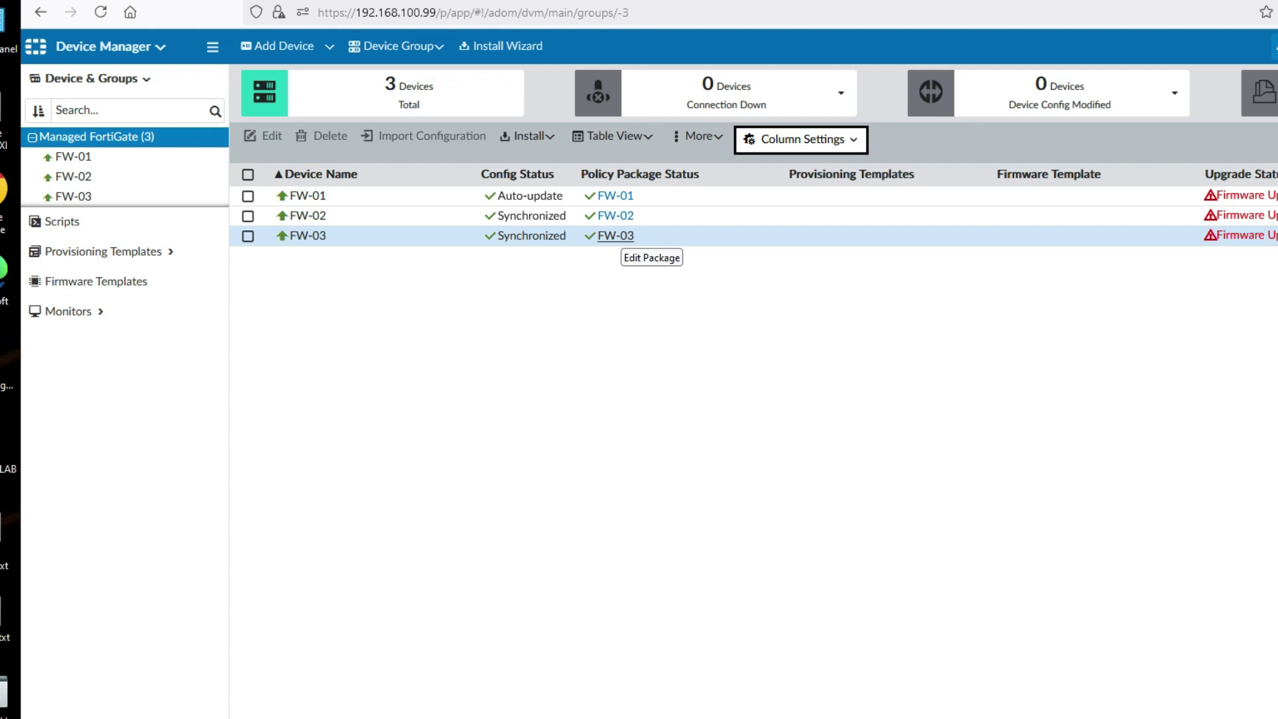
{"action": "left_click", "coordinate": [103, 46]}
{"action": "left_click", "coordinate": [103, 46]}
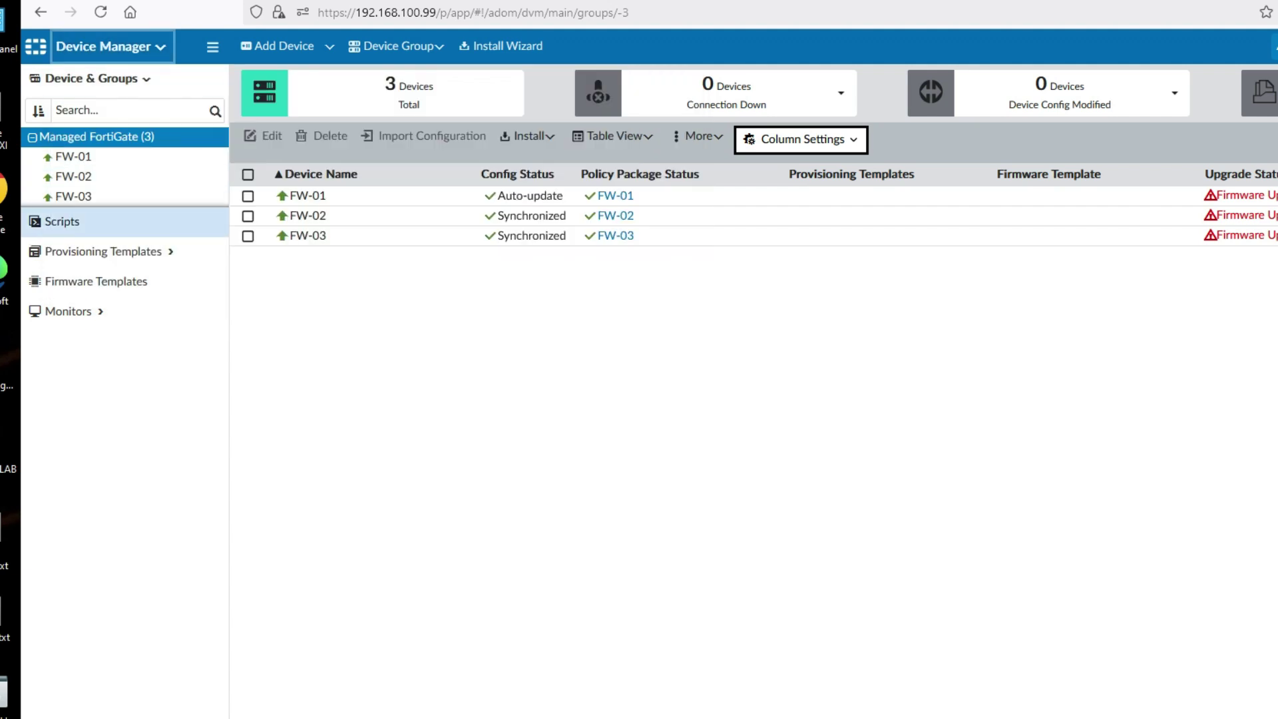
{"action": "left_click", "coordinate": [62, 221]}
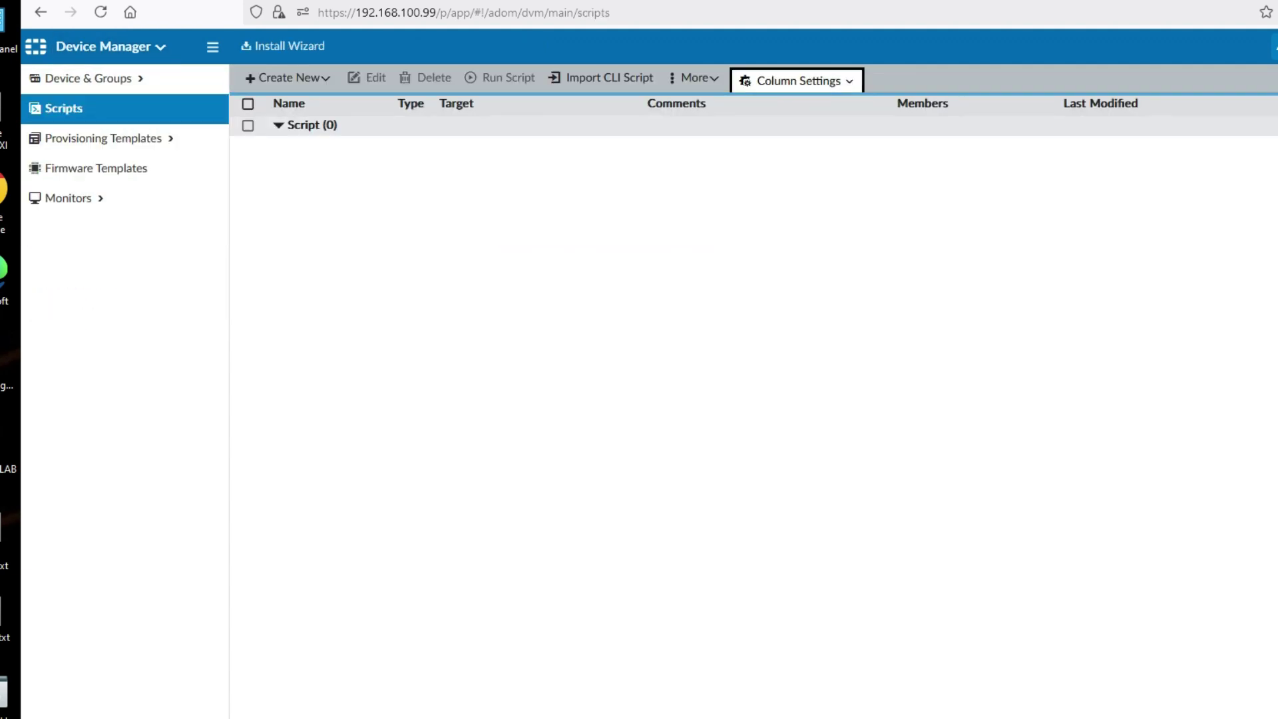
{"action": "left_click", "coordinate": [312, 125]}
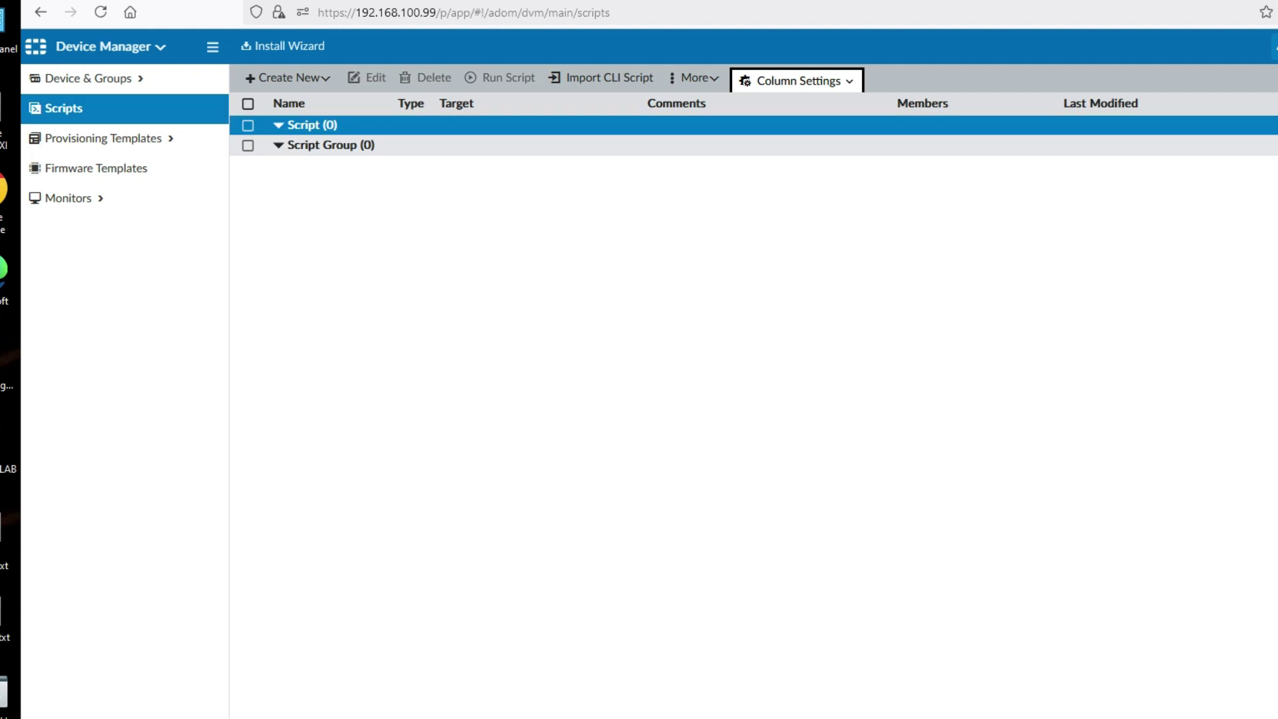
{"action": "left_click", "coordinate": [330, 145]}
{"action": "left_click", "coordinate": [312, 124]}
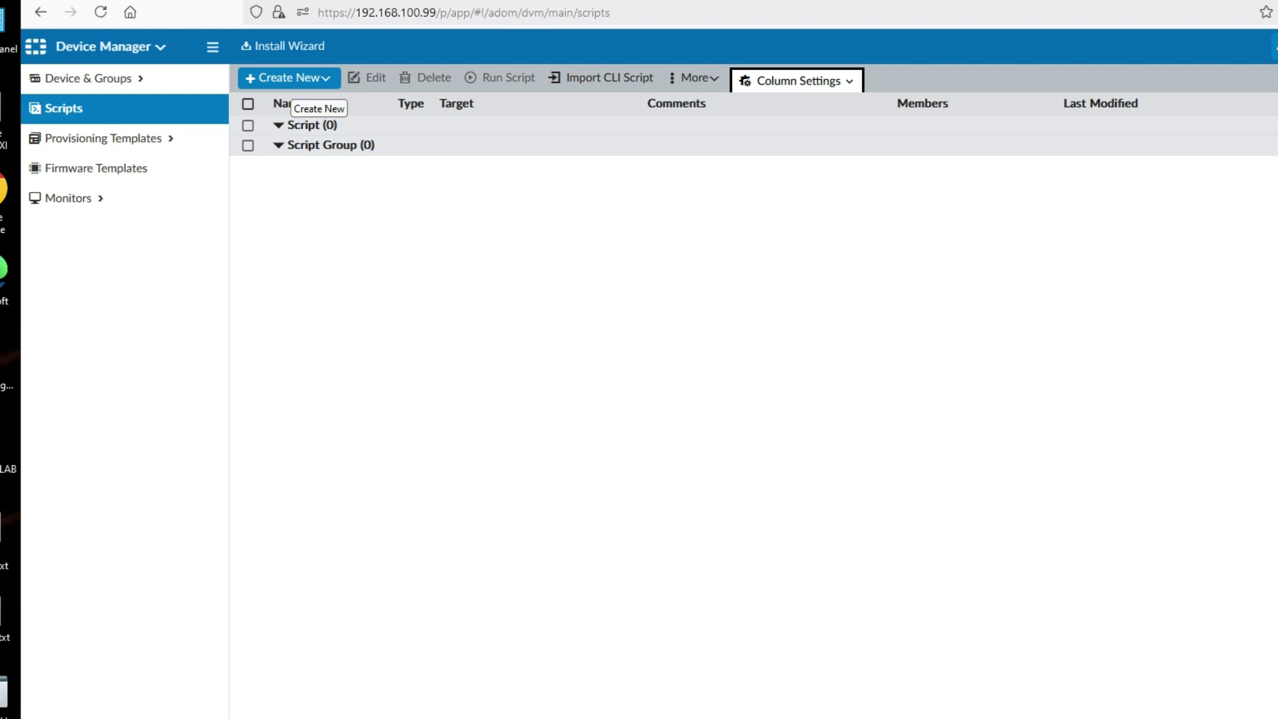
{"action": "left_click", "coordinate": [291, 78]}
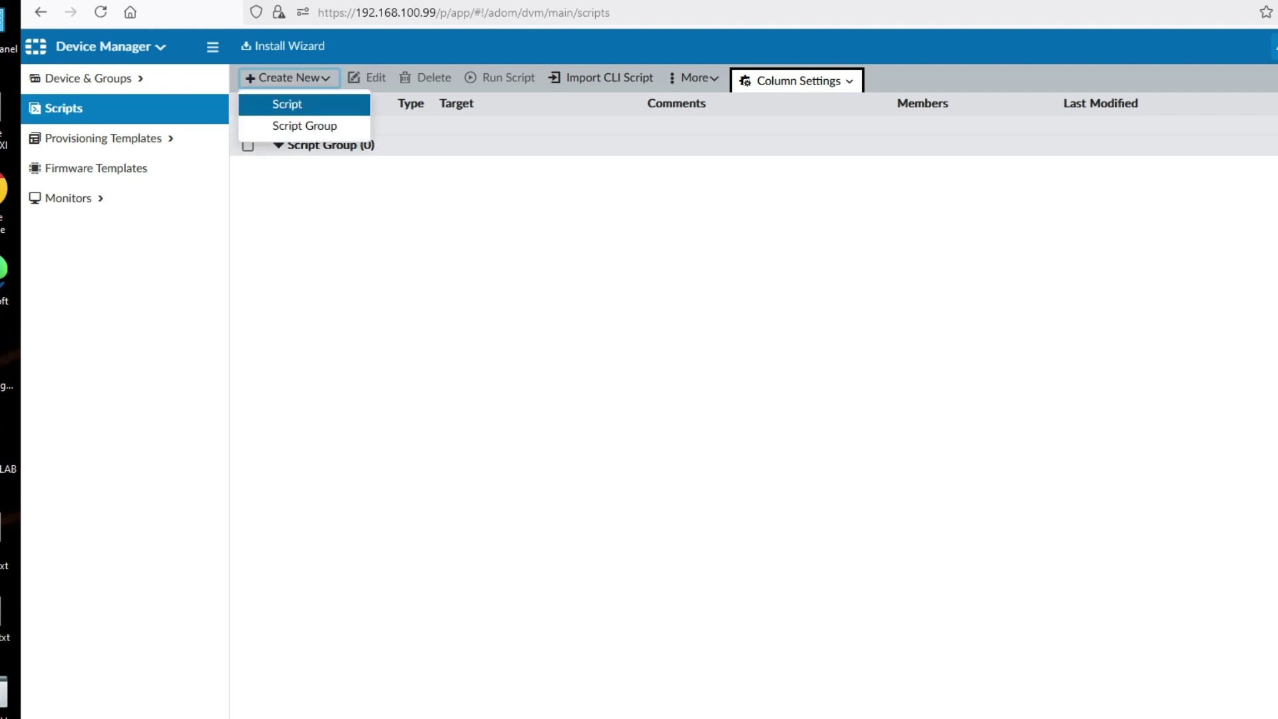
Start a new script named 'Test _local user' and look at its run-target options
{"action": "left_click", "coordinate": [286, 104]}
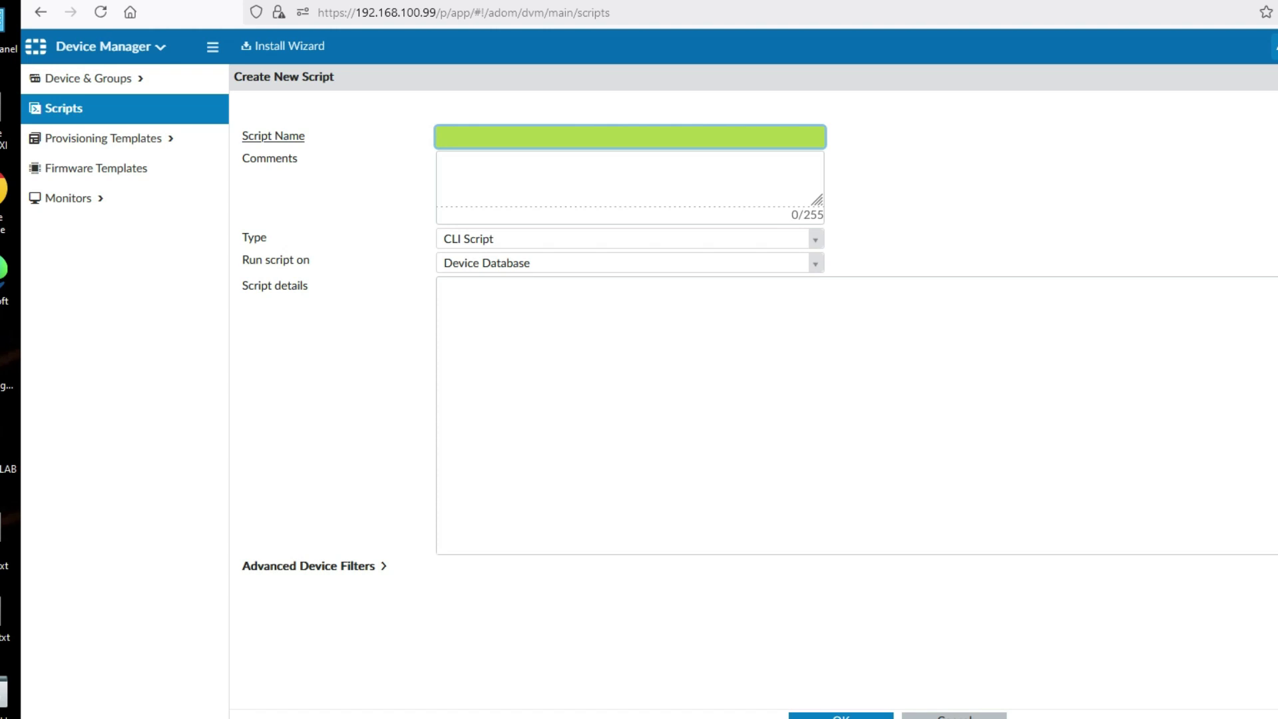
{"action": "type", "text": "Test _local user"}
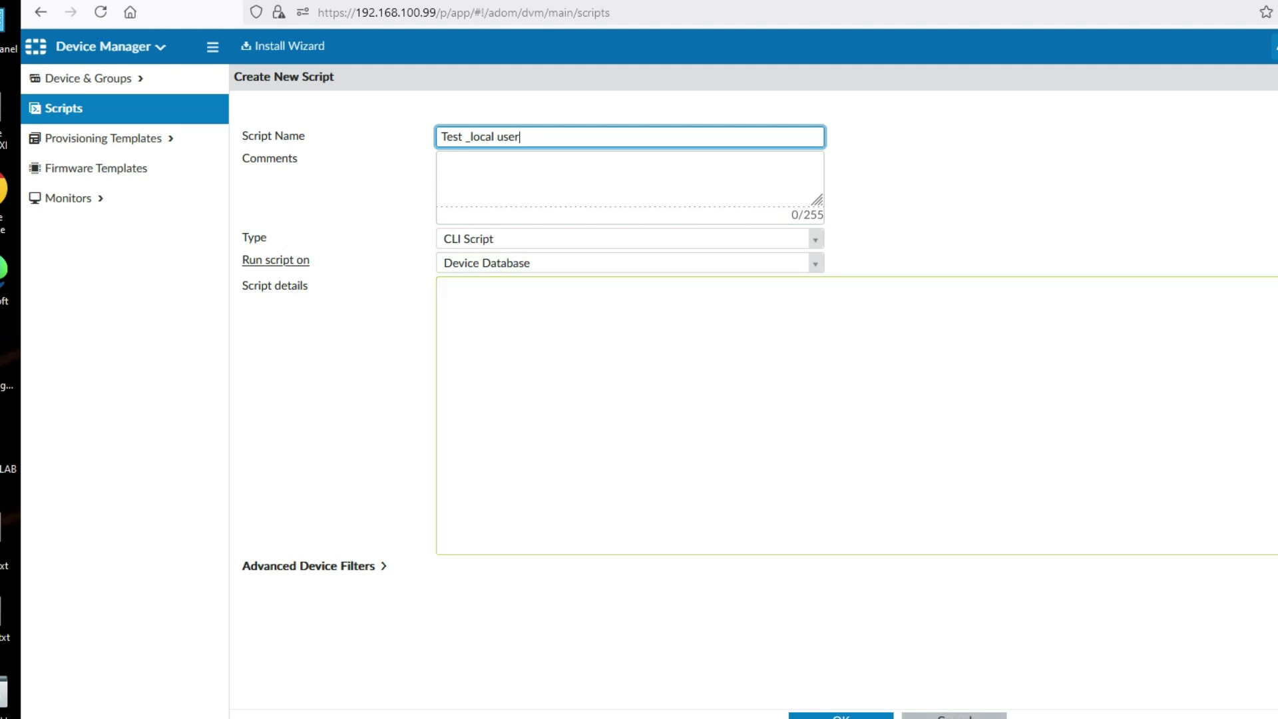
{"action": "left_click", "coordinate": [630, 263]}
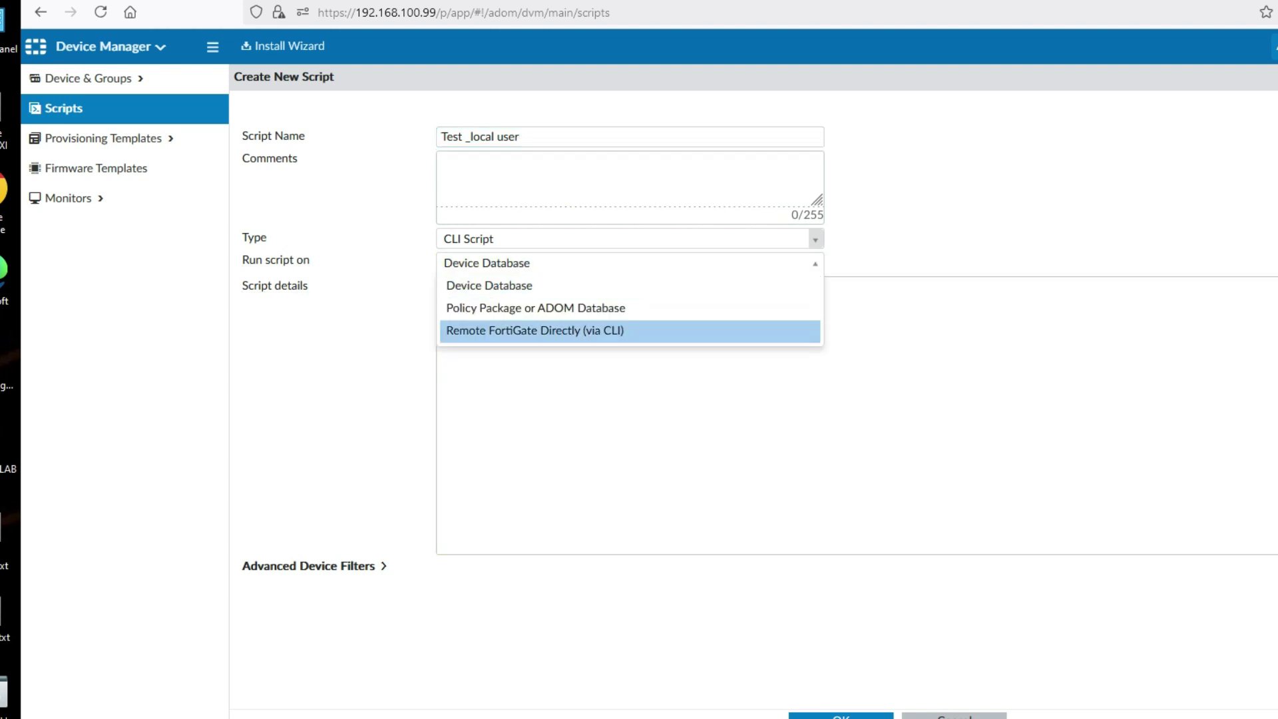
{"action": "key", "text": "alt+Tab"}
Copy the config user local block from Notepad++ into the Script details
{"action": "left_click", "coordinate": [121, 163]}
{"action": "key", "text": "shift+Up"}
{"action": "key", "text": "shift+Up"}
{"action": "key", "text": "shift+Up"}
{"action": "key", "text": "shift+Up"}
{"action": "key", "text": "shift+Up"}
{"action": "key", "text": "shift+Up"}
{"action": "key", "text": "shift+Up"}
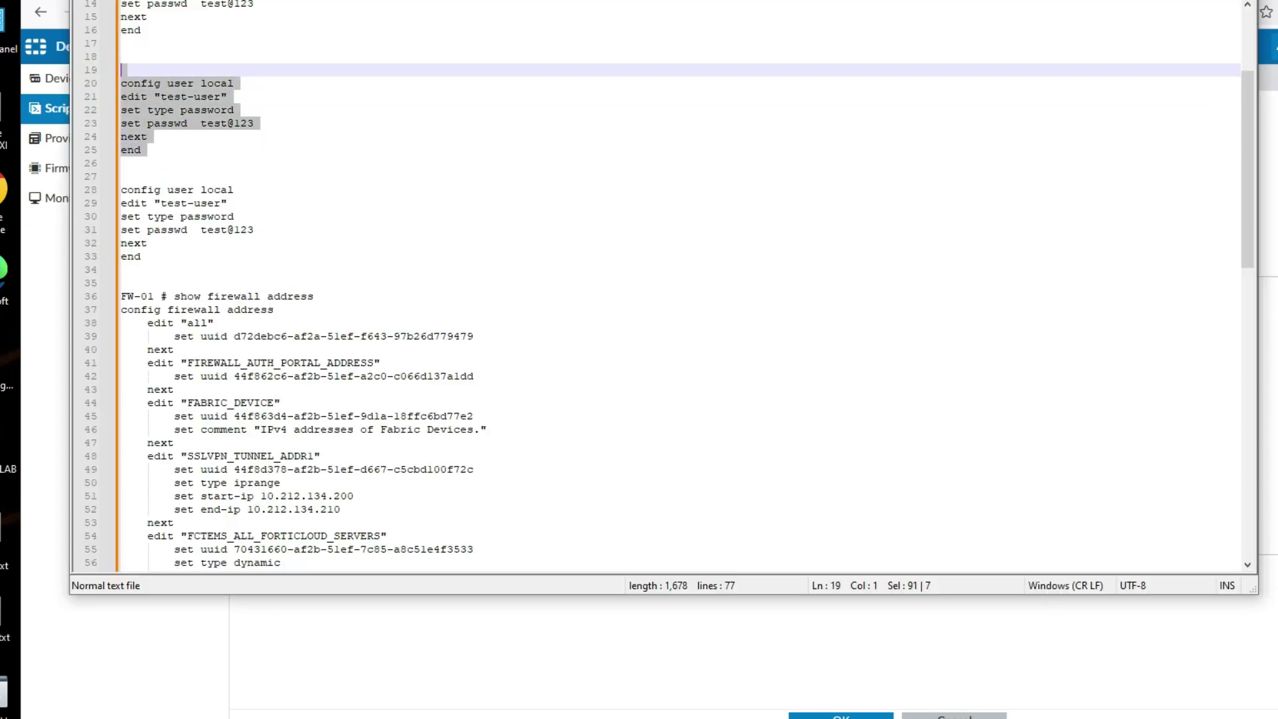
{"action": "right_click", "coordinate": [153, 108]}
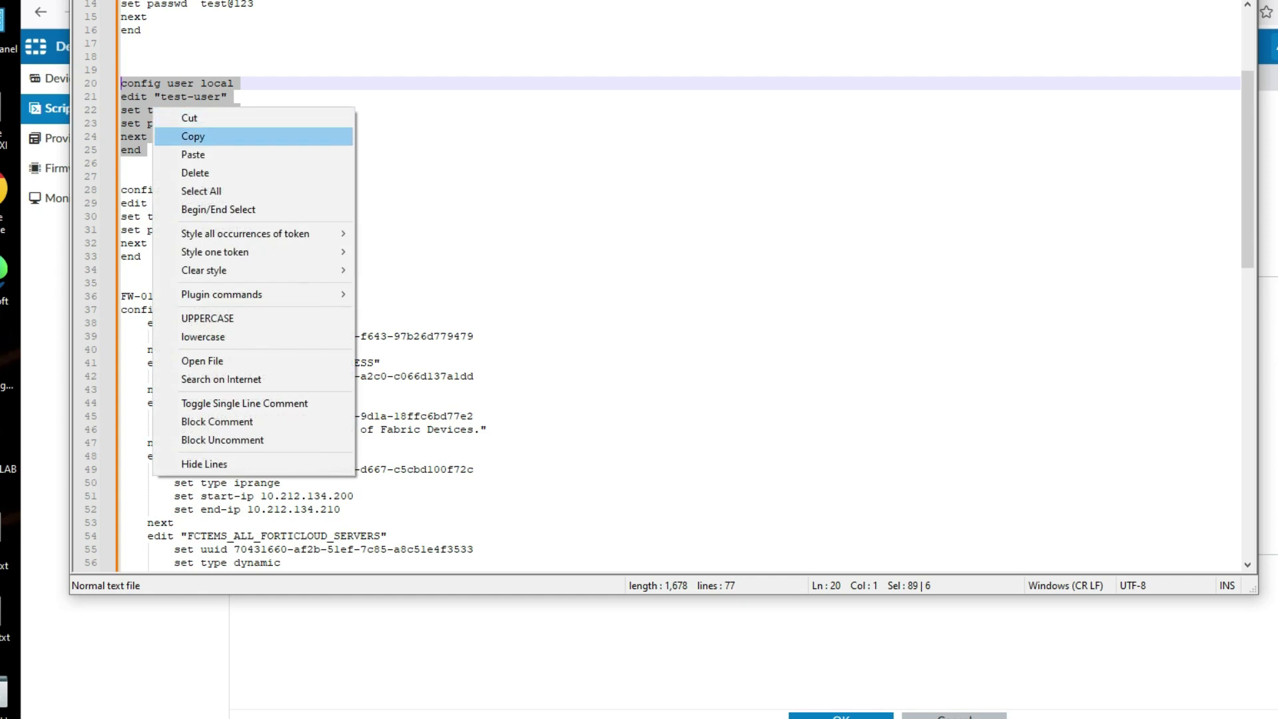
{"action": "left_click", "coordinate": [187, 136]}
{"action": "key", "text": "alt+Tab"}
{"action": "key", "text": "ctrl+v"}
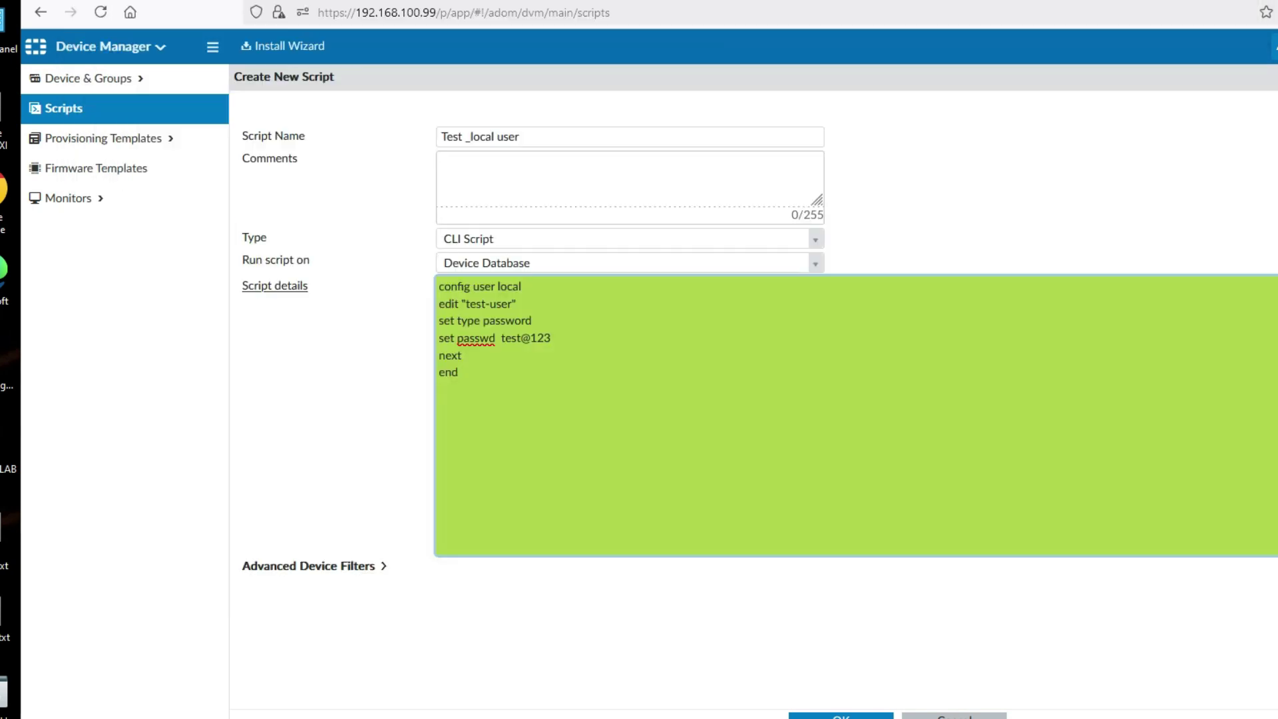
Review the pasted test-user commands, then open a blank browser tab
{"action": "key", "text": "shift+Right"}
{"action": "key", "text": "shift+Right"}
{"action": "key", "text": "shift+Right"}
{"action": "key", "text": "shift+Right"}
{"action": "key", "text": "shift+Right"}
{"action": "key", "text": "shift+Right"}
{"action": "key", "text": "shift+Right"}
{"action": "key", "text": "shift+Right"}
{"action": "key", "text": "shift+Right"}
{"action": "key", "text": "shift+Right"}
{"action": "key", "text": "shift+Right"}
{"action": "key", "text": "shift+Right"}
{"action": "key", "text": "shift+Right"}
{"action": "key", "text": "shift+Right"}
{"action": "key", "text": "shift+Right"}
{"action": "key", "text": "shift+Right"}
{"action": "key", "text": "shift+Right"}
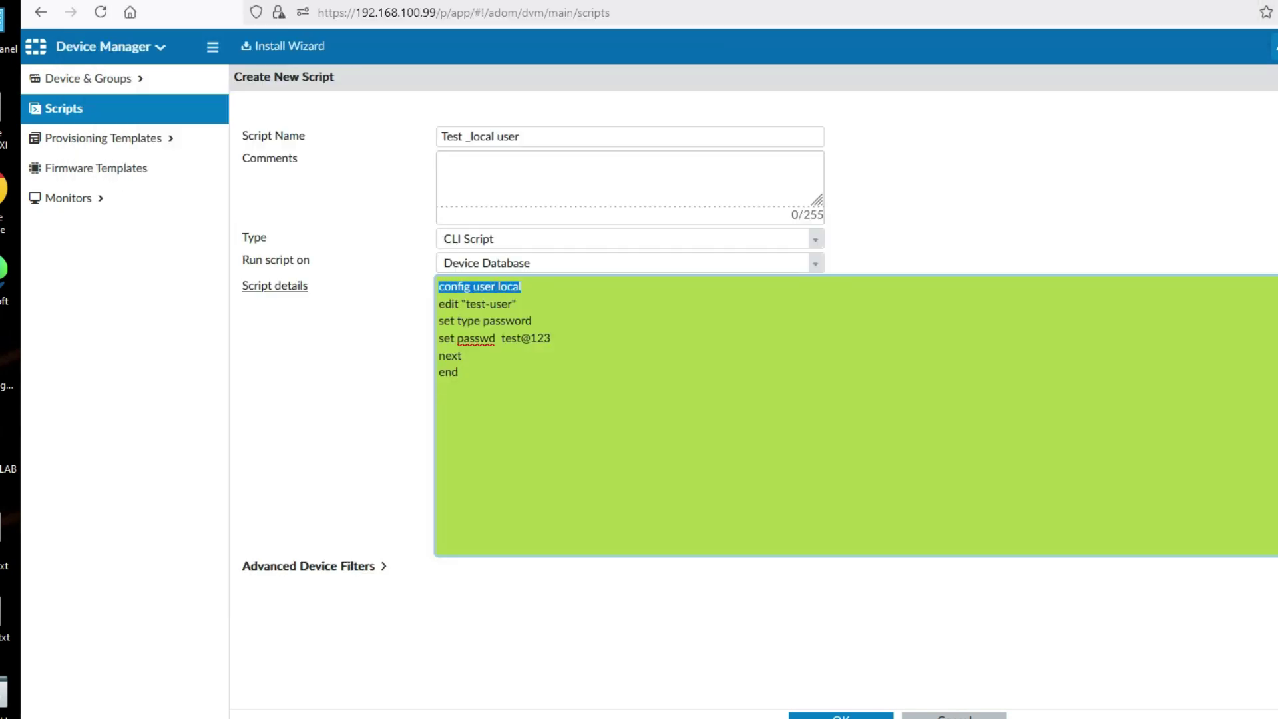
{"action": "key", "text": "Right"}
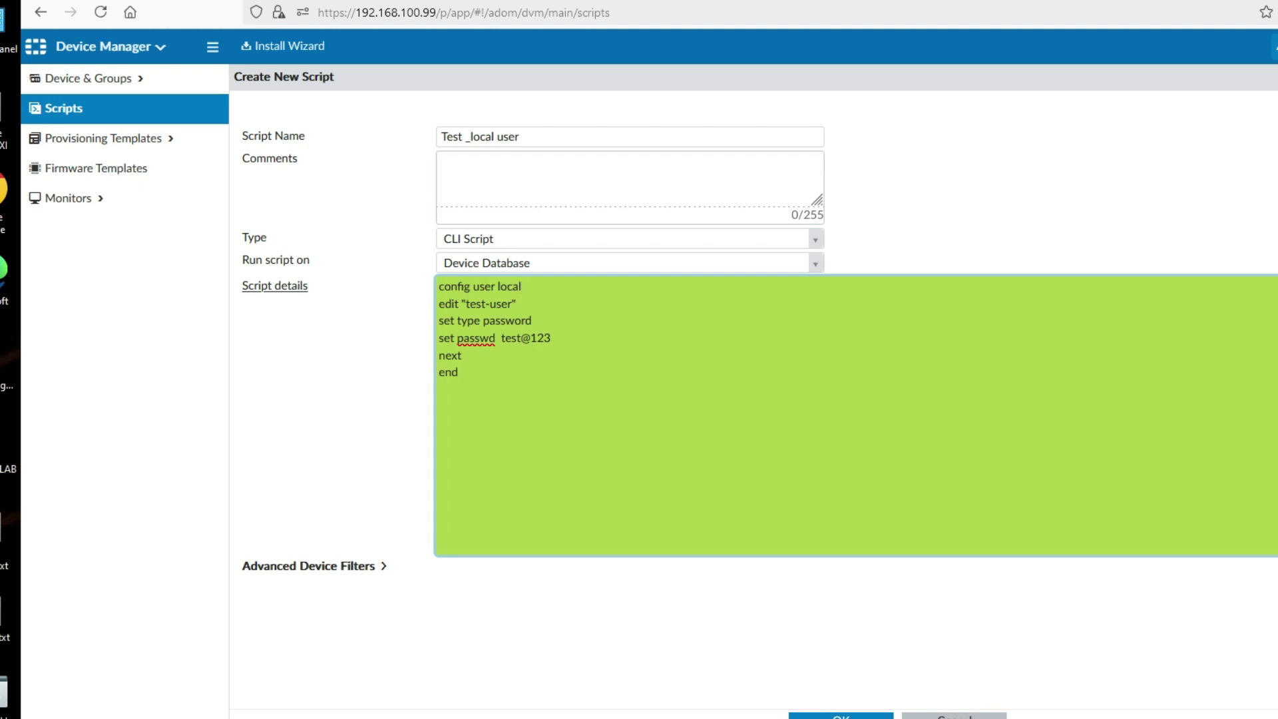
{"action": "key", "text": "shift+Left"}
{"action": "key", "text": "shift+Left"}
{"action": "key", "text": "shift+Left"}
{"action": "key", "text": "shift+Left"}
{"action": "key", "text": "shift+Left"}
{"action": "key", "text": "shift+Left"}
{"action": "key", "text": "shift+Left"}
{"action": "key", "text": "shift+Left"}
{"action": "key", "text": "shift+Left"}
{"action": "key", "text": "shift+Left"}
{"action": "key", "text": "shift+Left"}
{"action": "key", "text": "shift+Left"}
{"action": "key", "text": "Right"}
{"action": "key", "text": "Tab"}
{"action": "key", "text": "ctrl+a"}
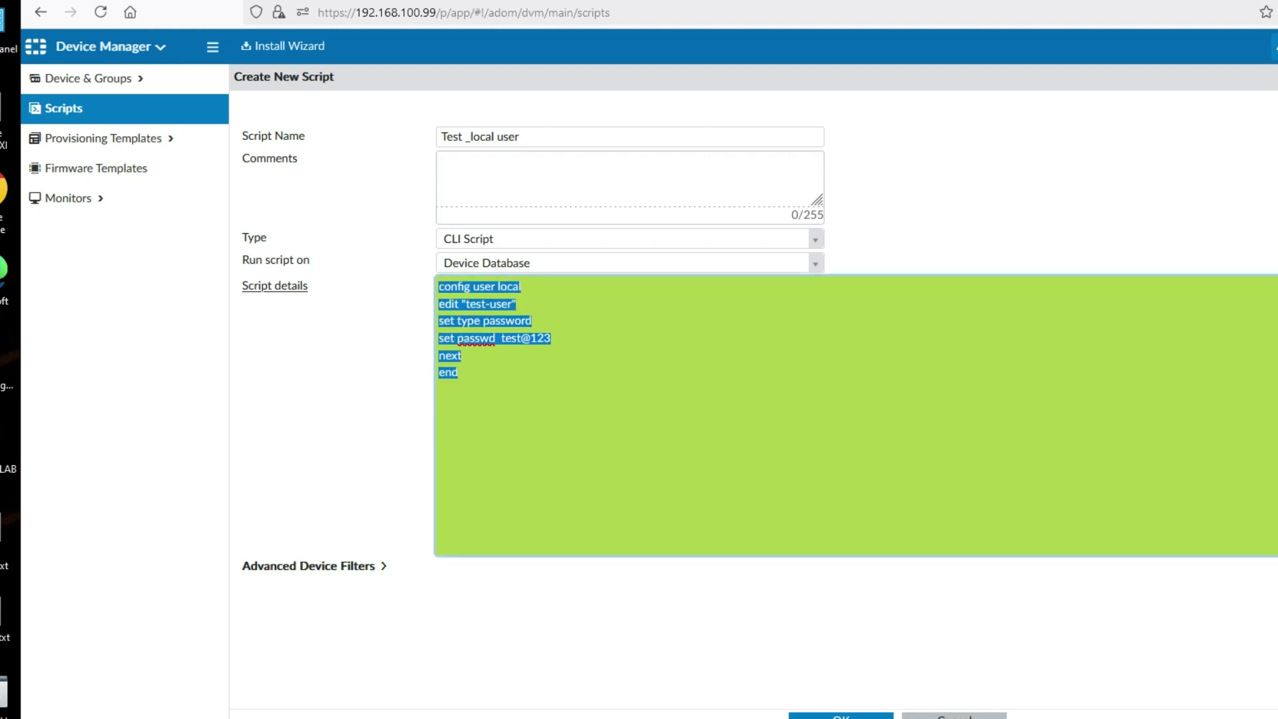
{"action": "left_click", "coordinate": [440, 390]}
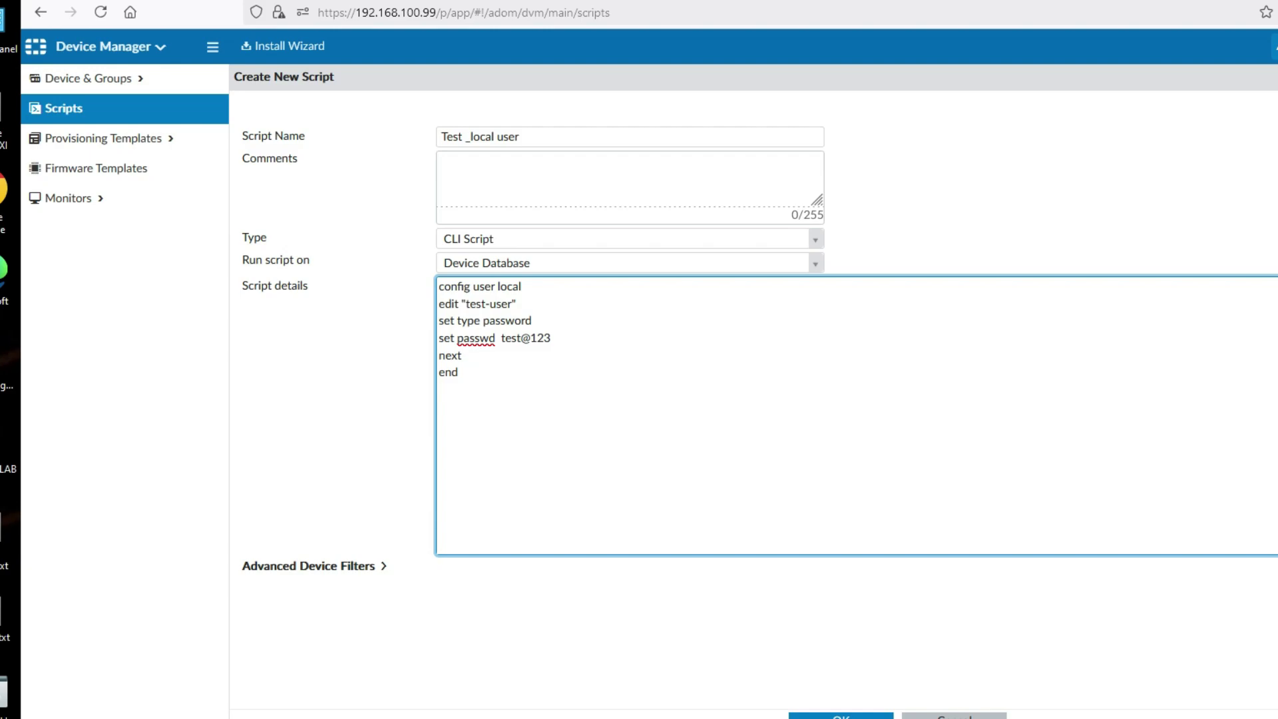
{"action": "key", "text": "ctrl+t"}
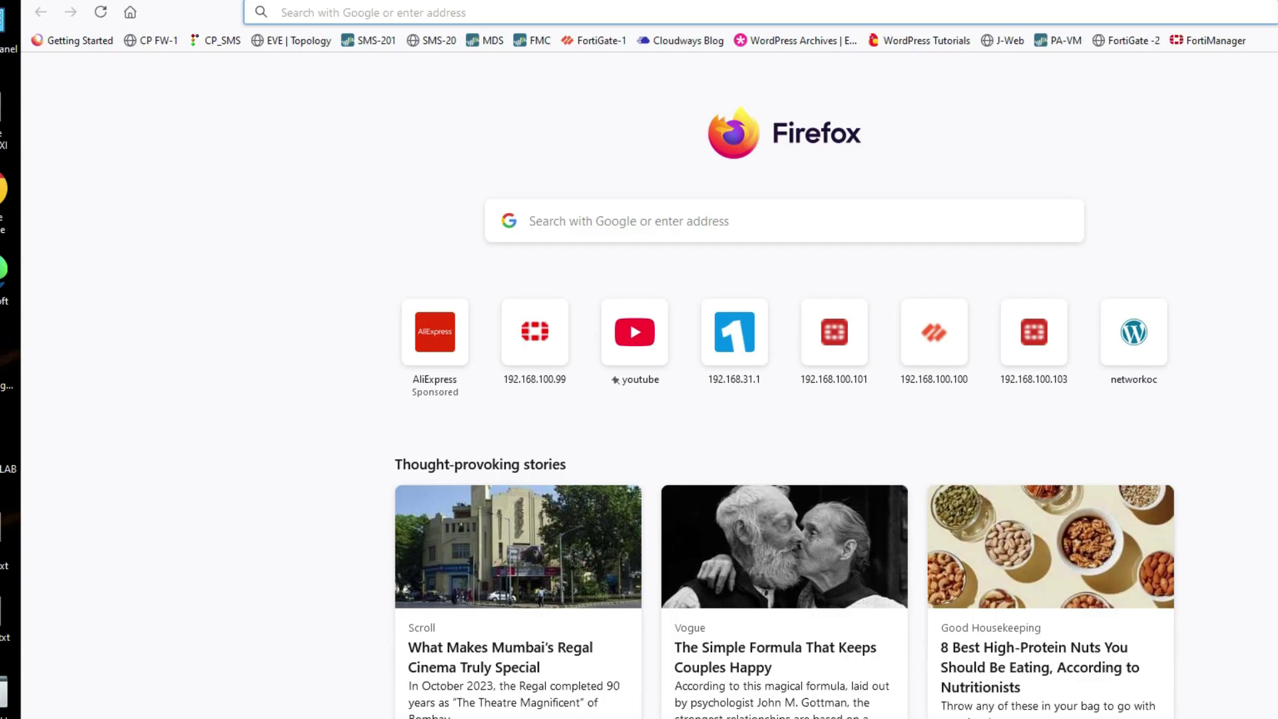
Run 'show user local' on FW-01 and FW-02 to confirm no local users exist
{"action": "key", "text": "alt+Tab"}
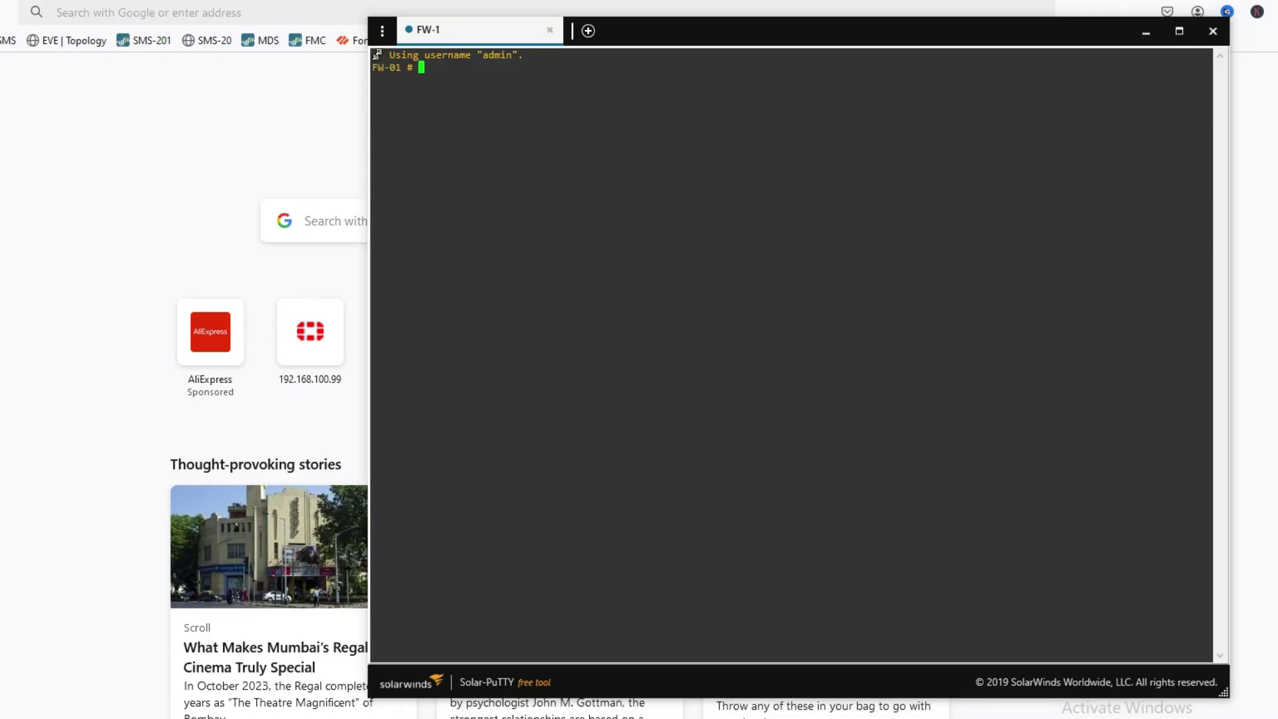
{"action": "type", "text": "show user local"}
{"action": "key", "text": "Return"}
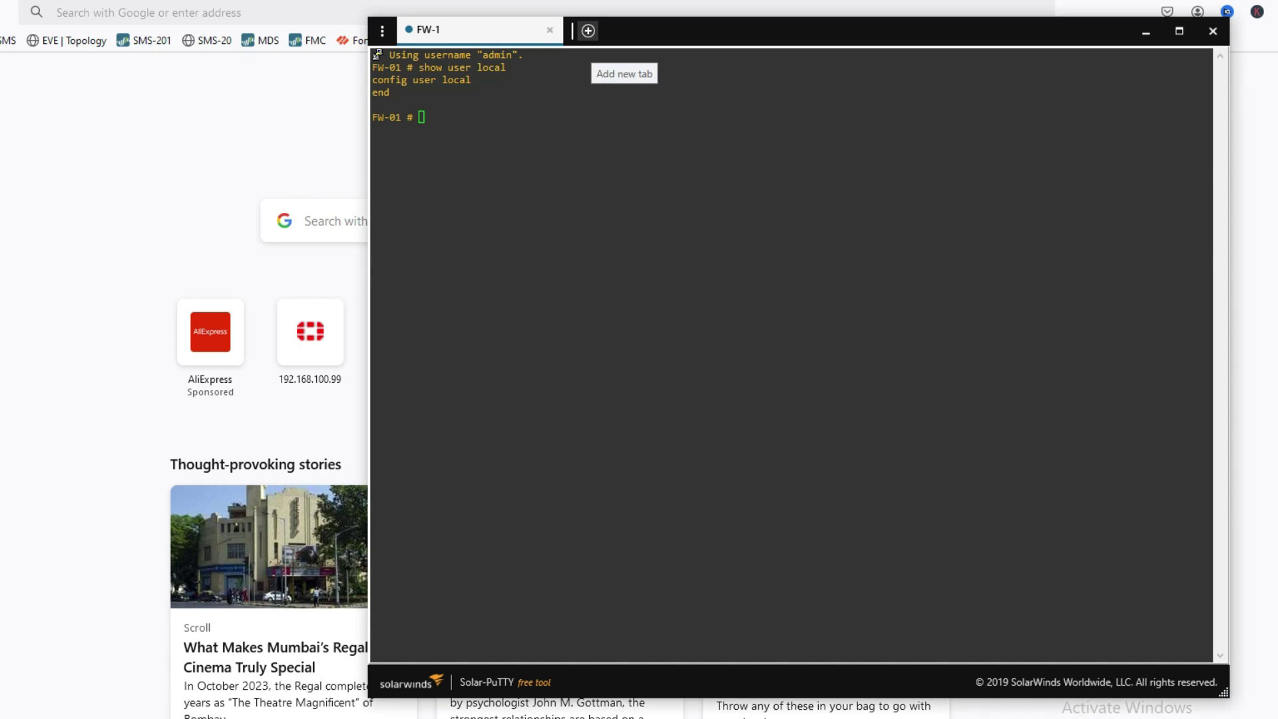
{"action": "left_click", "coordinate": [588, 30]}
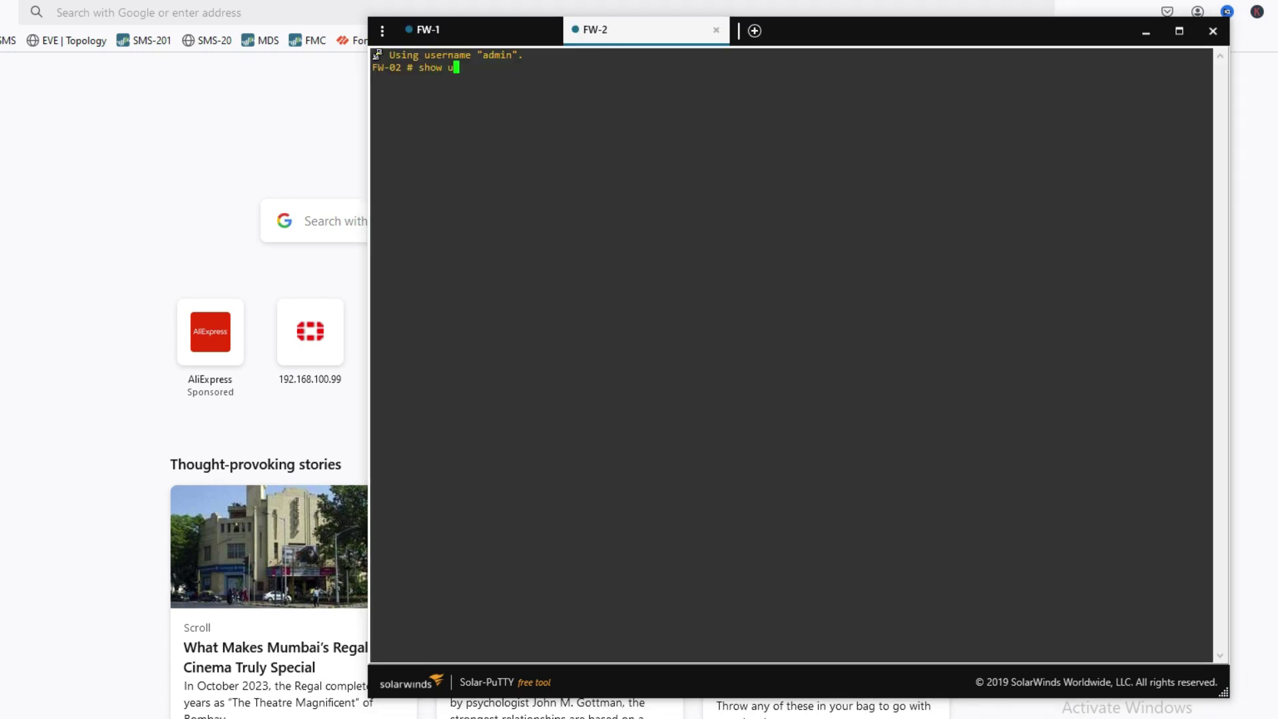
{"action": "type", "text": "user local"}
{"action": "key", "text": "Return"}
Connect to FW-03, confirm its local user list is empty, and return to FortiManager
{"action": "key", "text": "ctrl+t"}
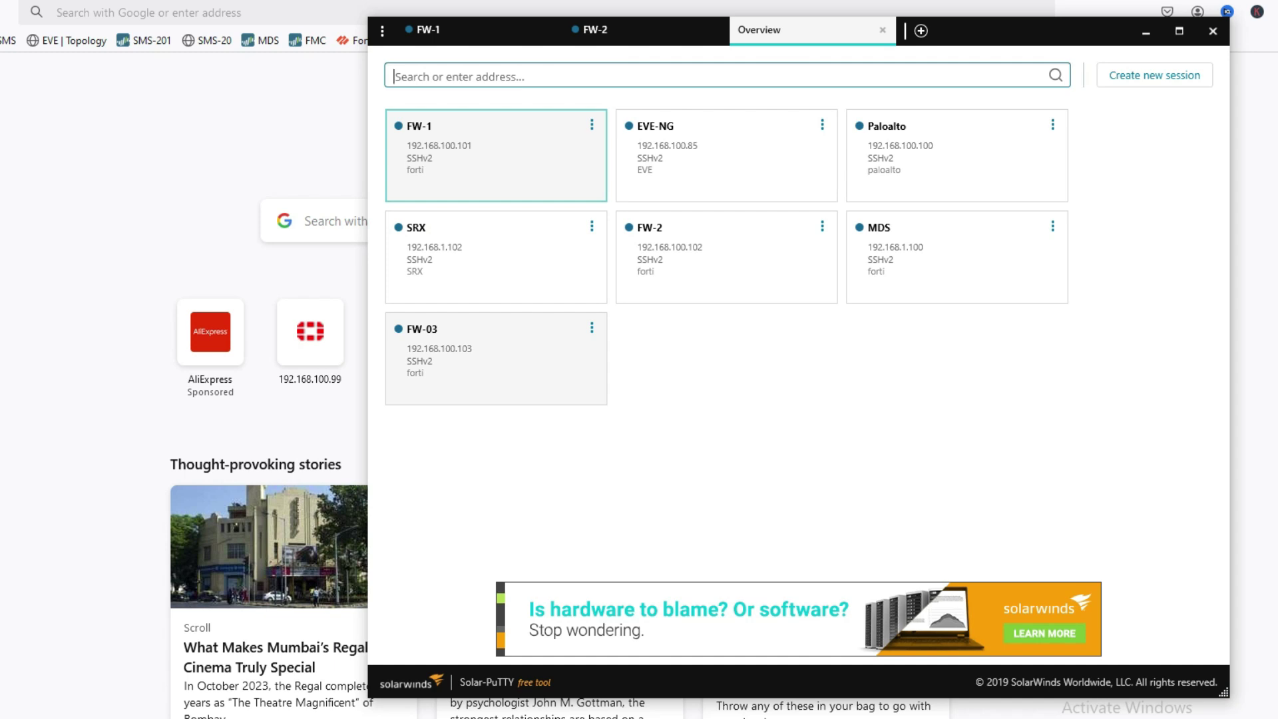
{"action": "left_click", "coordinate": [496, 357]}
{"action": "type", "text": "show user "}
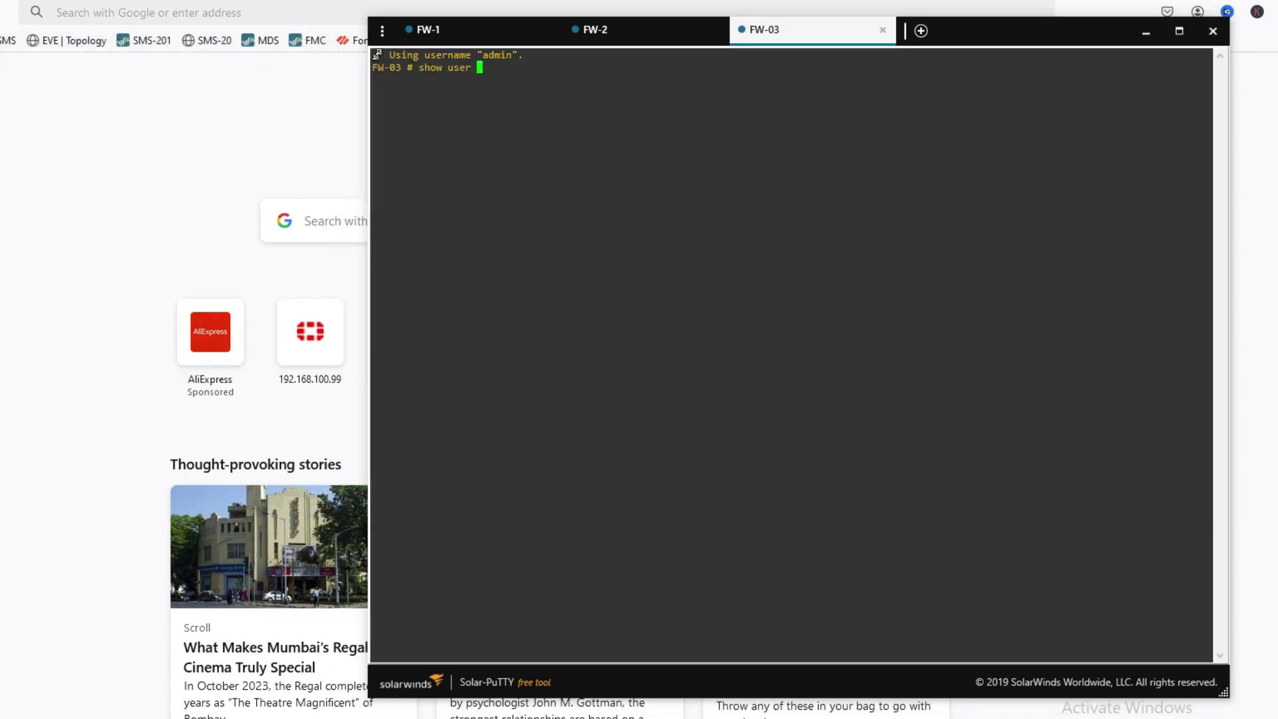
{"action": "type", "text": "local"}
{"action": "key", "text": "Return"}
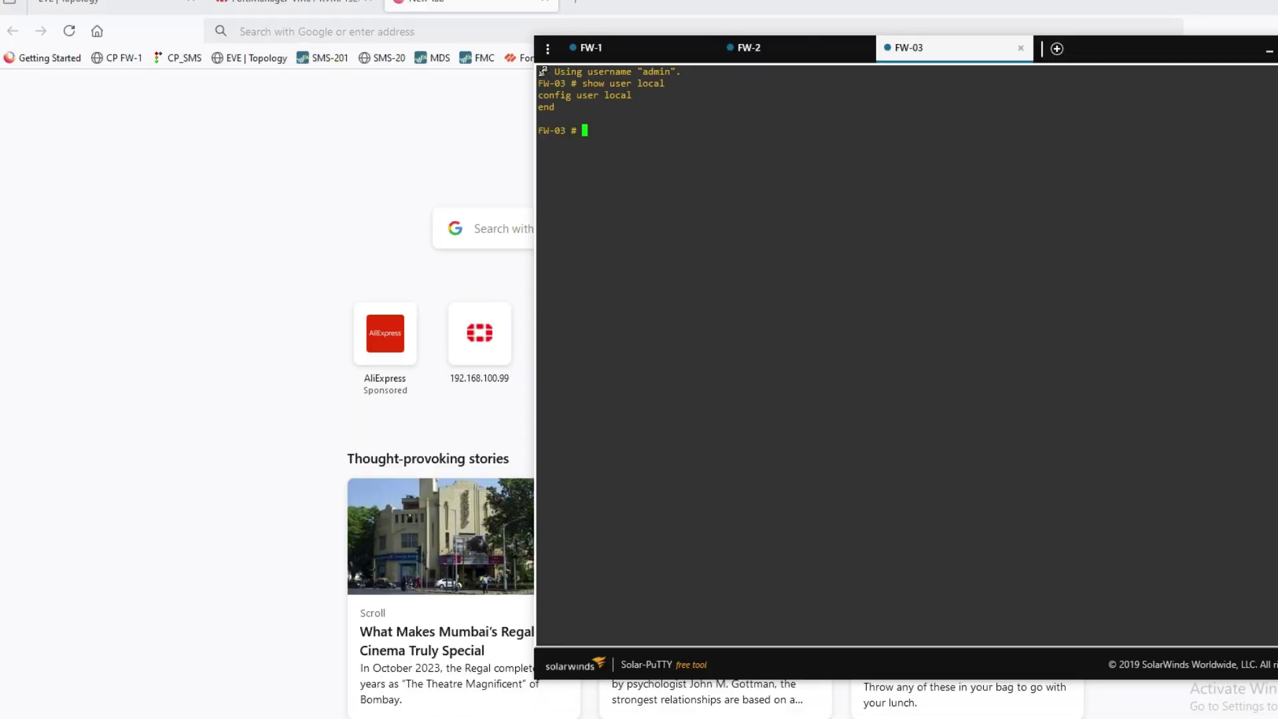
{"action": "key", "text": "ctrl+Tab"}
{"action": "key", "text": "ctrl+Tab"}
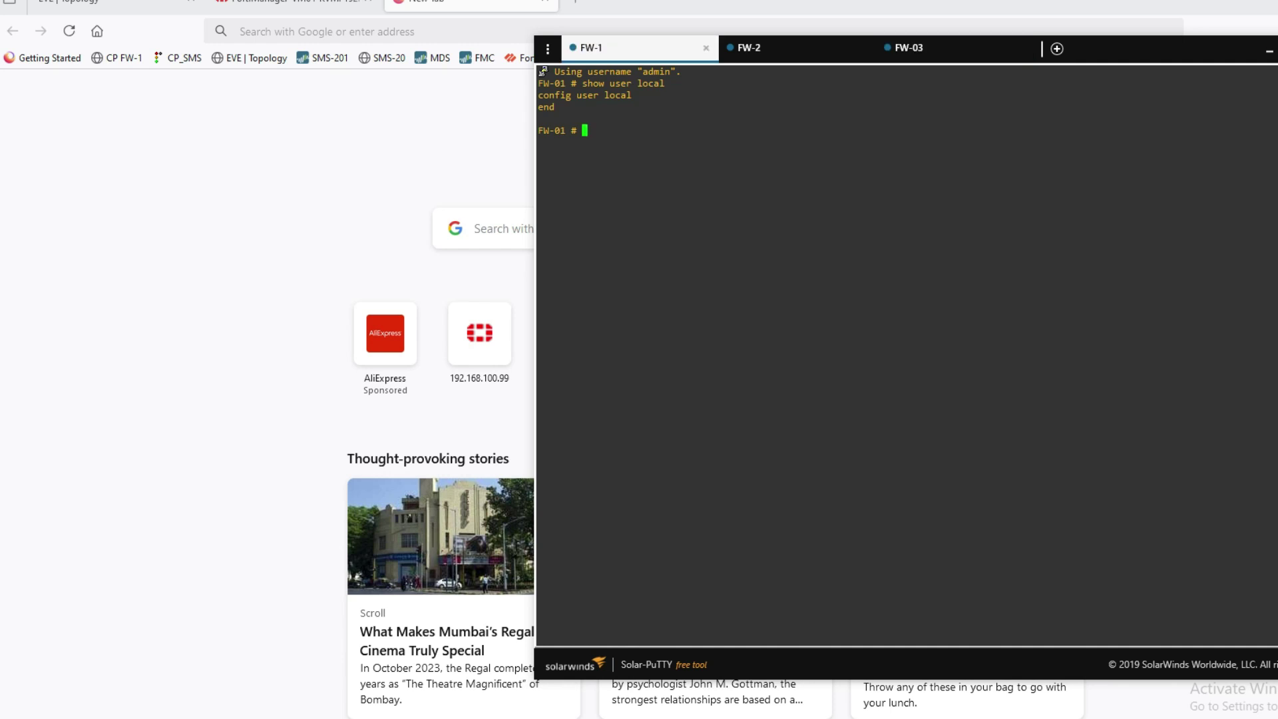
{"action": "key", "text": "ctrl+Tab"}
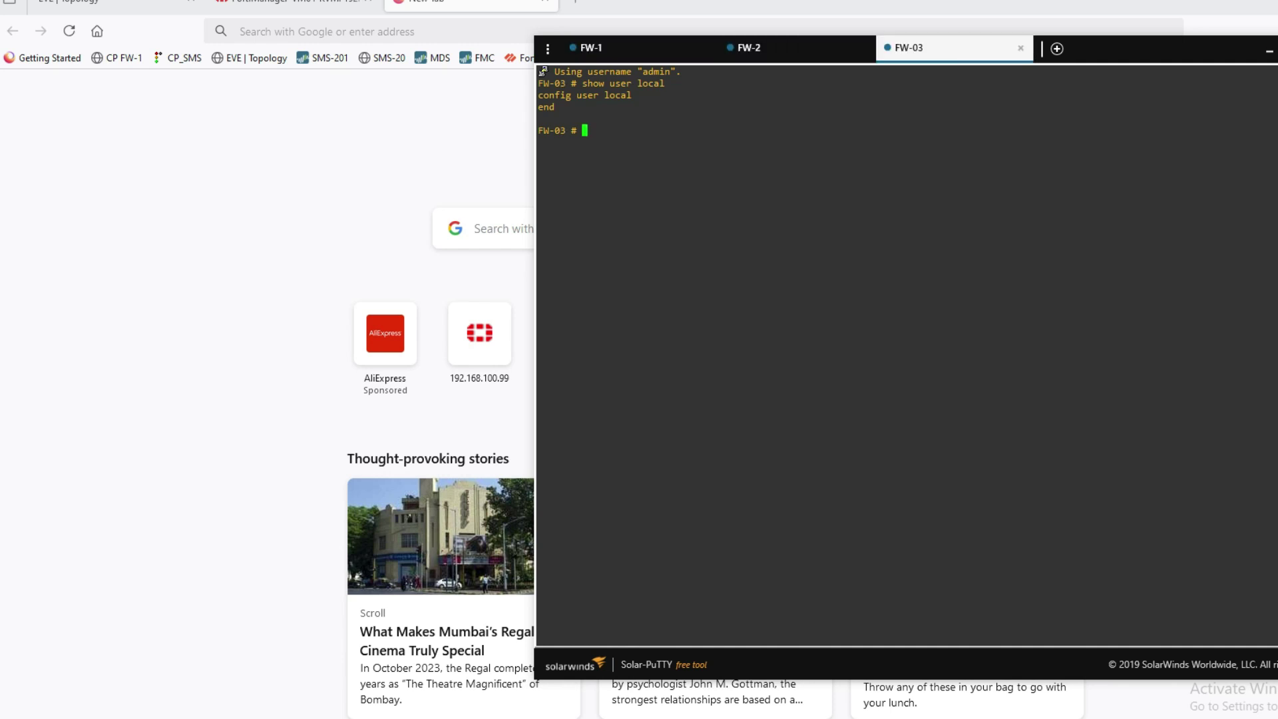
{"action": "key", "text": "alt+Tab"}
{"action": "key", "text": "ctrl+shift+Tab"}
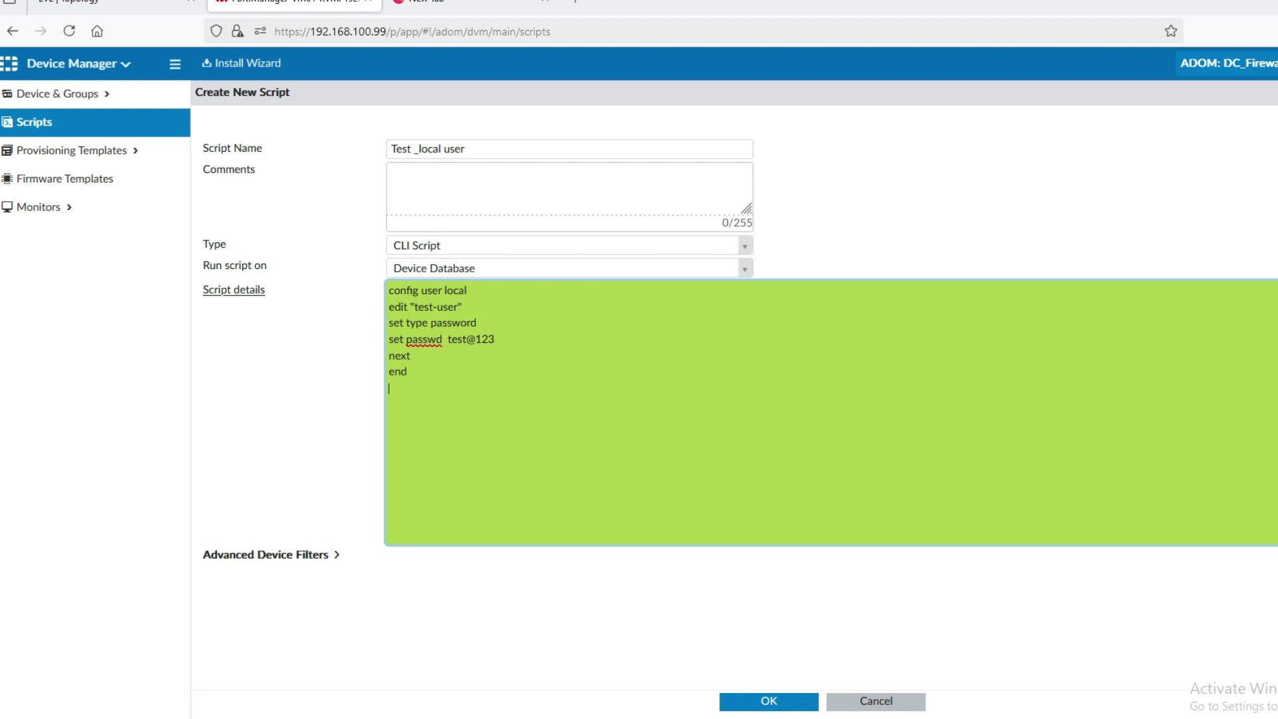
Review the script commands and Advanced Device Filters, then save the Test _local user script
{"action": "left_click_drag", "start_coordinate": [389, 388], "coordinate": [393, 291]}
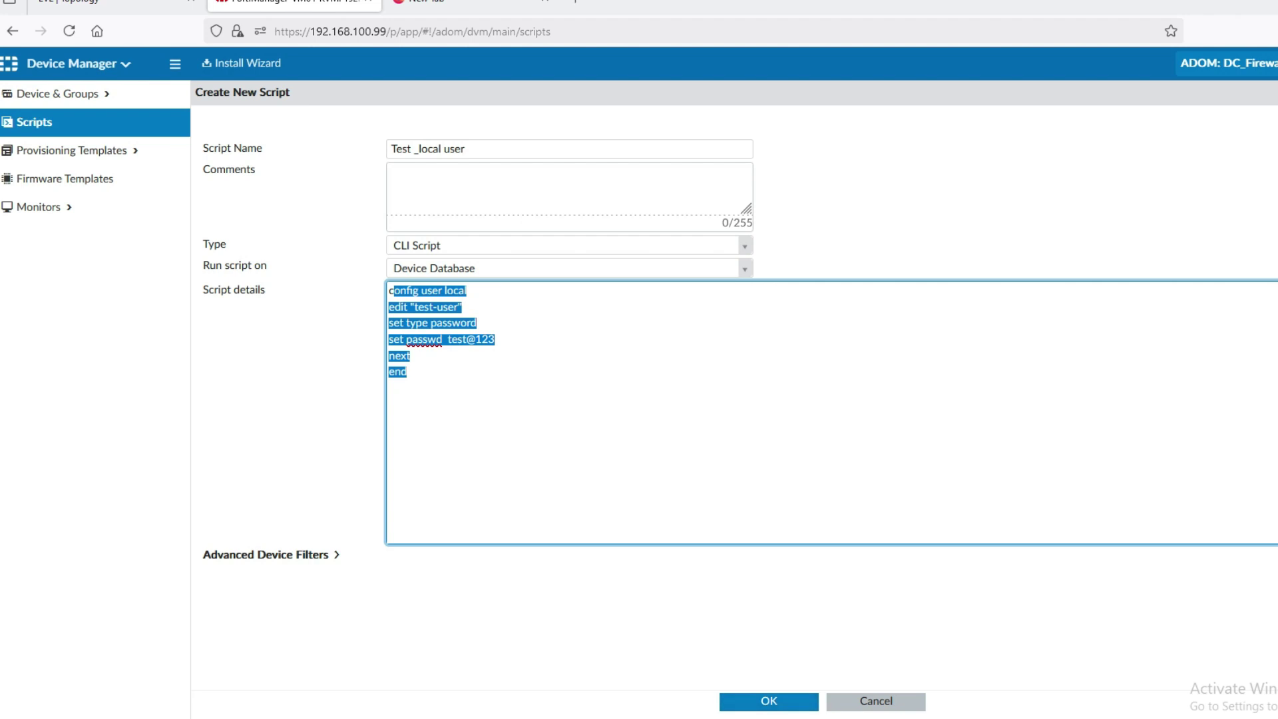
{"action": "left_click", "coordinate": [266, 554]}
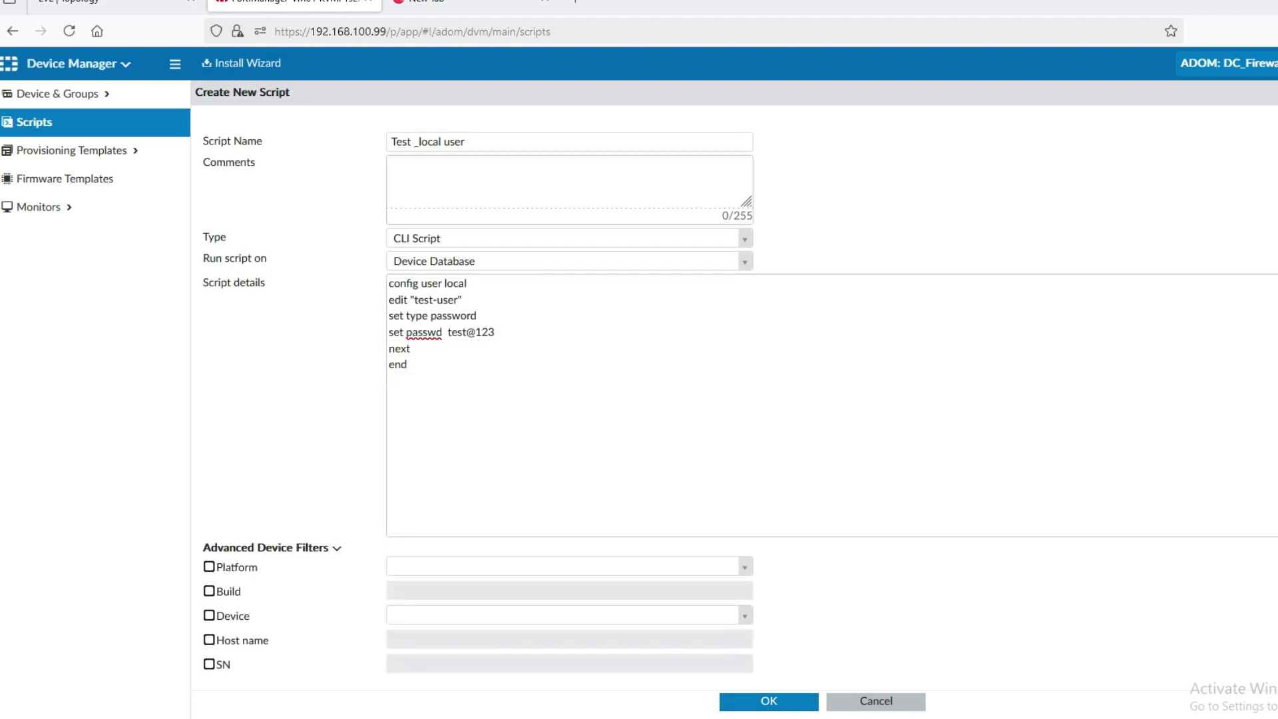
{"action": "left_click", "coordinate": [267, 547]}
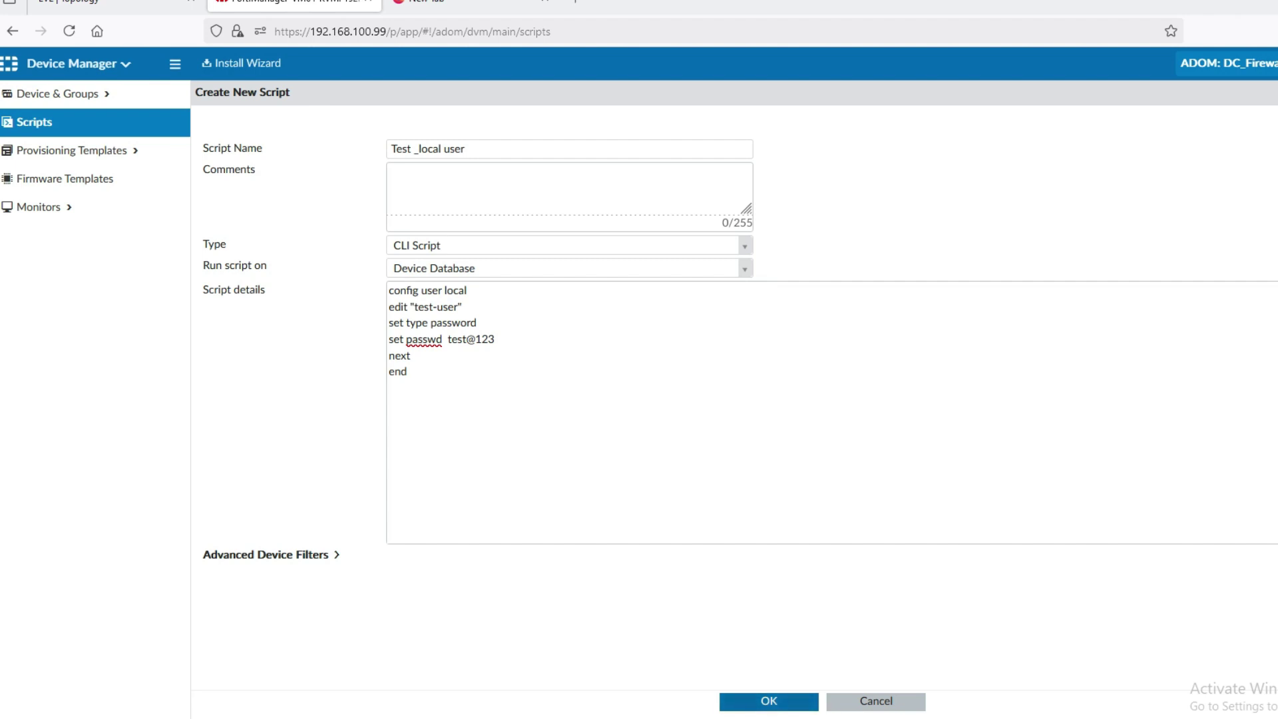
{"action": "left_click", "coordinate": [769, 701]}
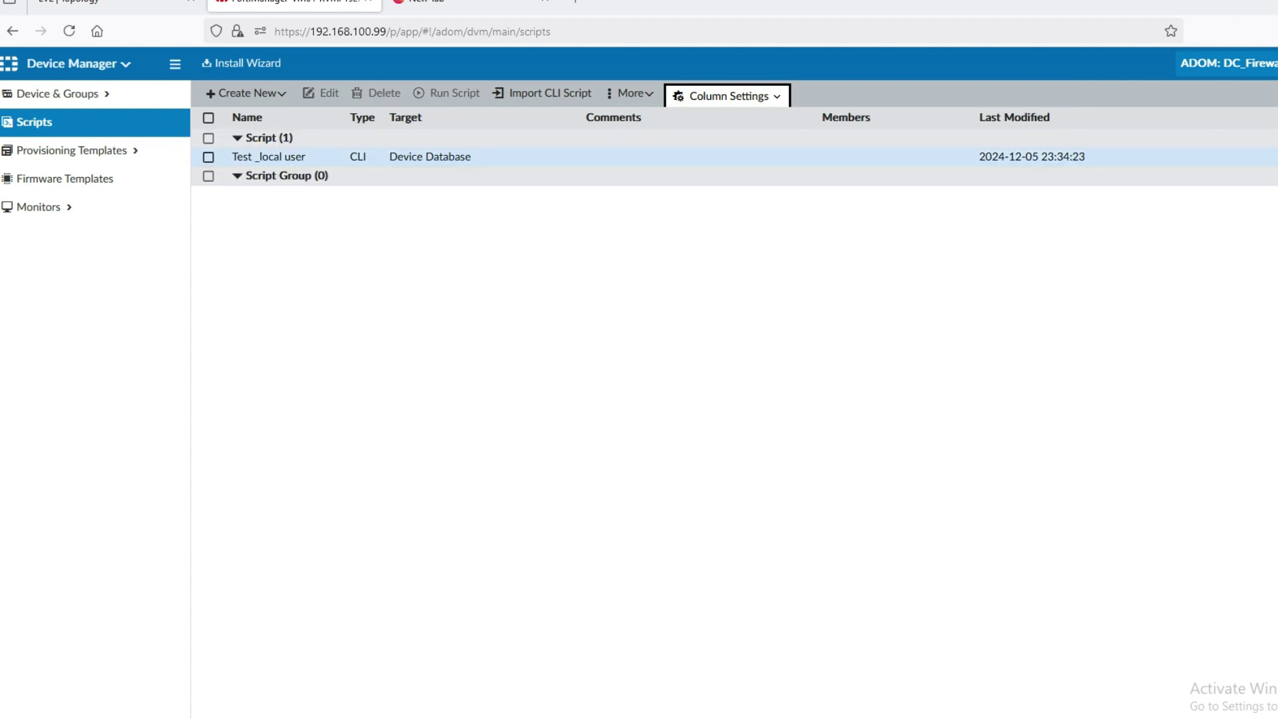
Run Test _local user on FW-01, FW-02 and FW-03, then close the successful results
{"action": "left_click", "coordinate": [268, 156]}
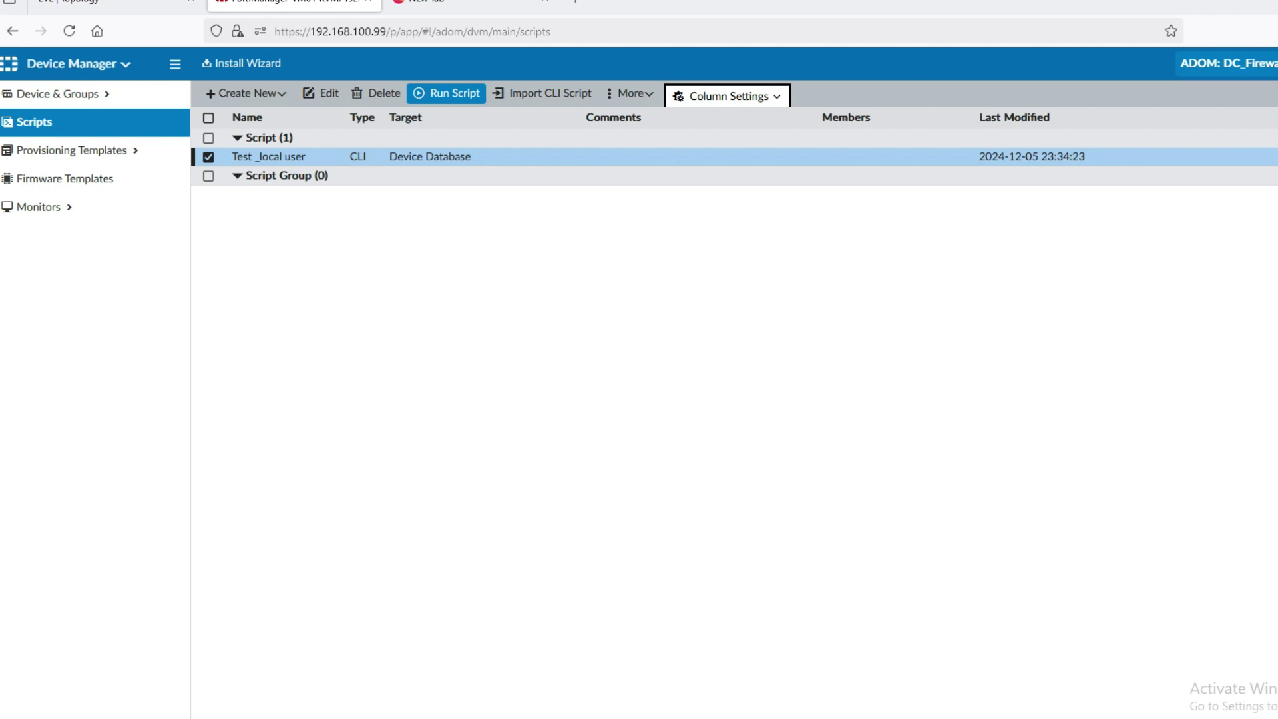
{"action": "left_click", "coordinate": [447, 93]}
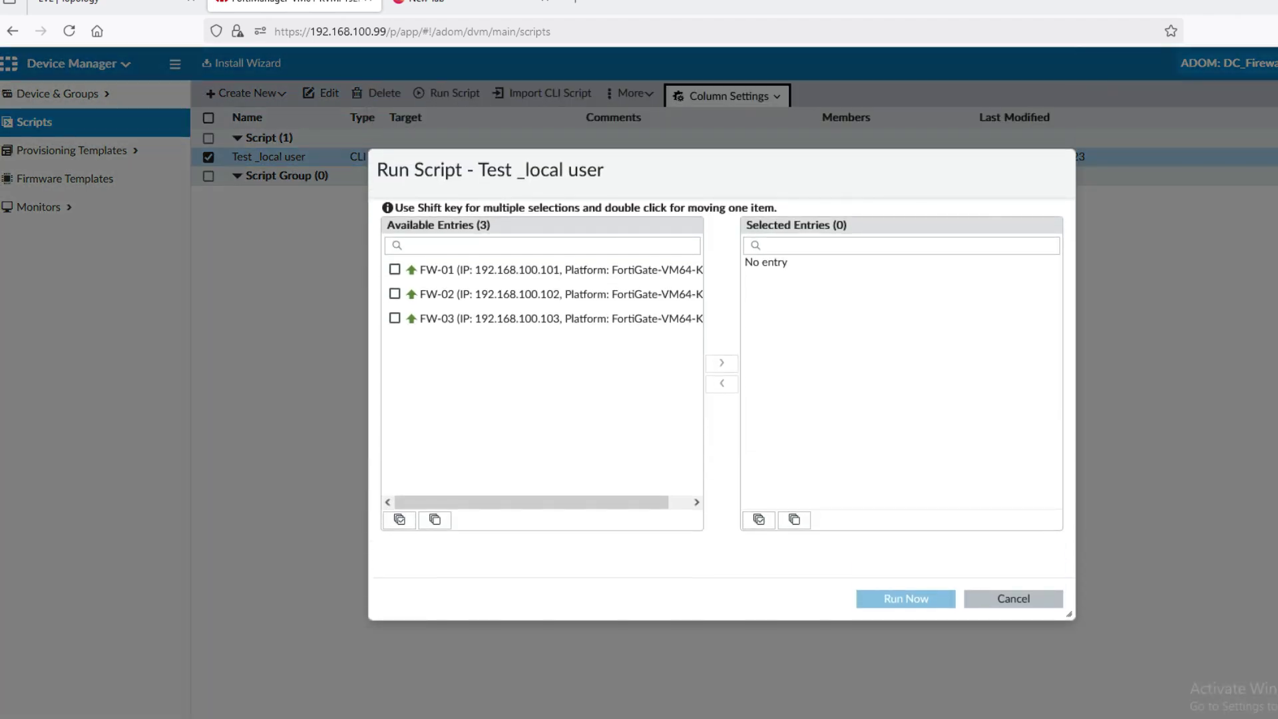
{"action": "left_click", "coordinate": [394, 269]}
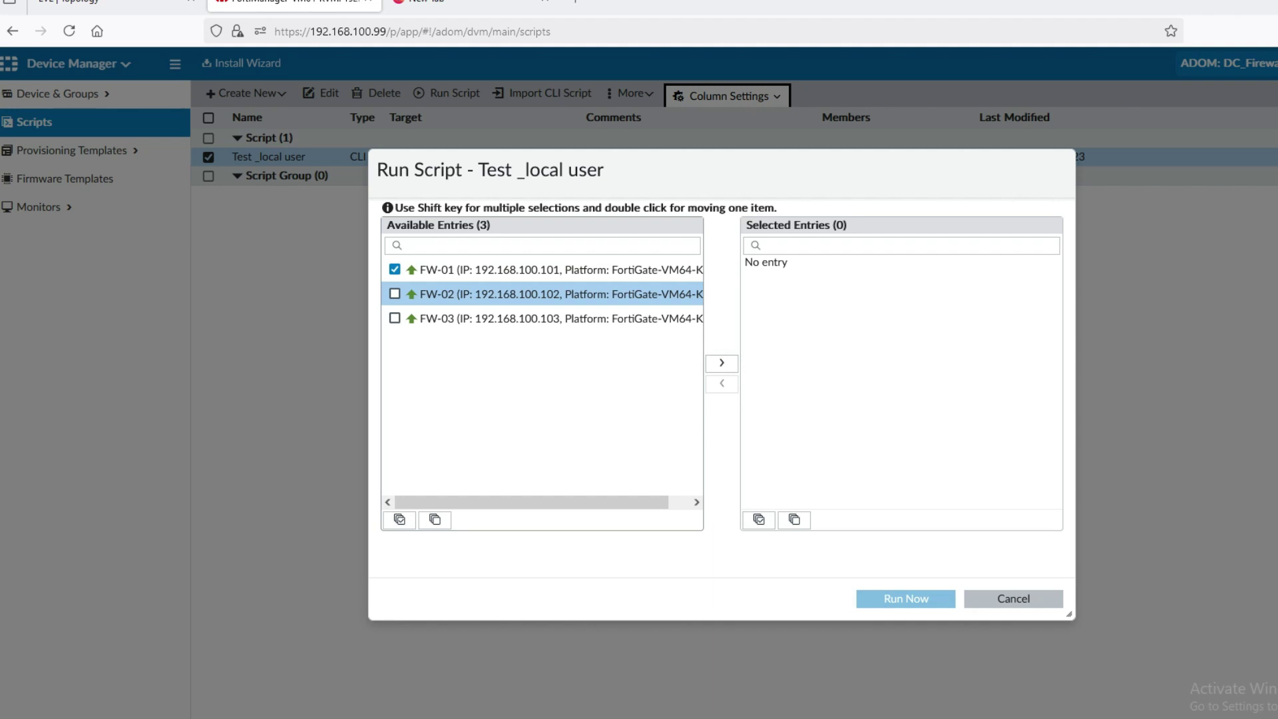
{"action": "left_click", "coordinate": [394, 293]}
{"action": "left_click", "coordinate": [395, 318]}
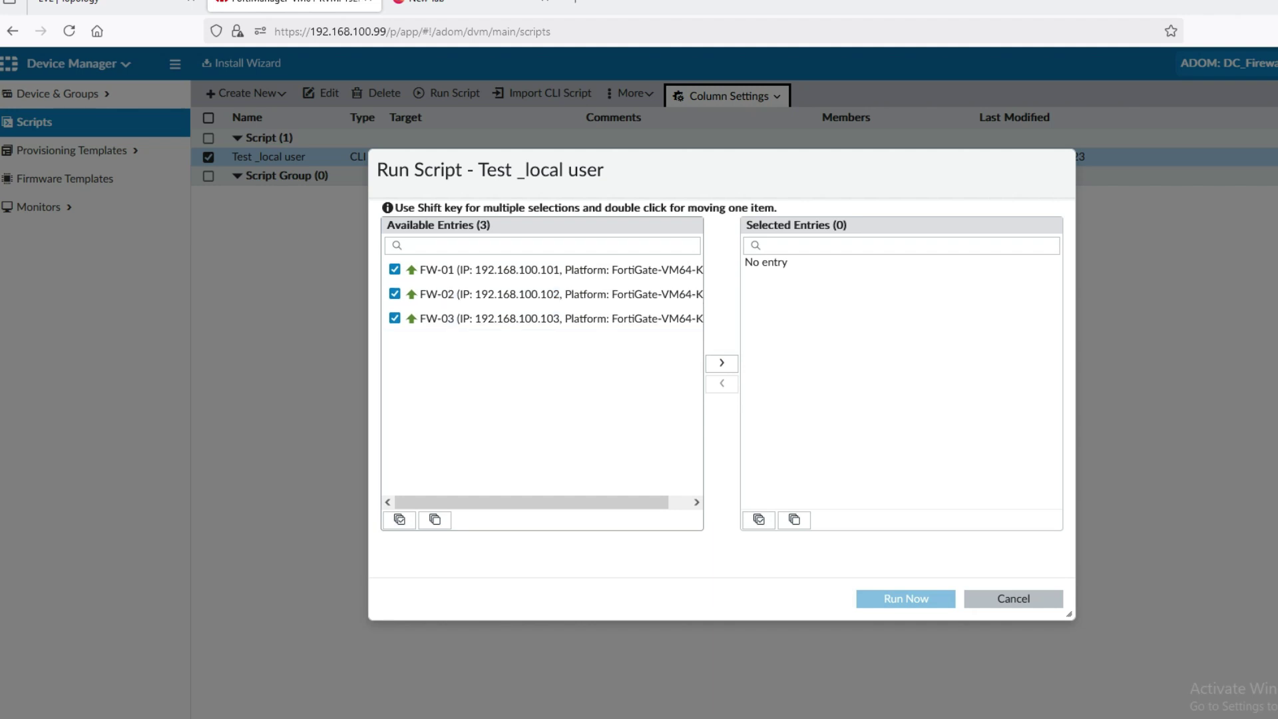
{"action": "left_click", "coordinate": [721, 363]}
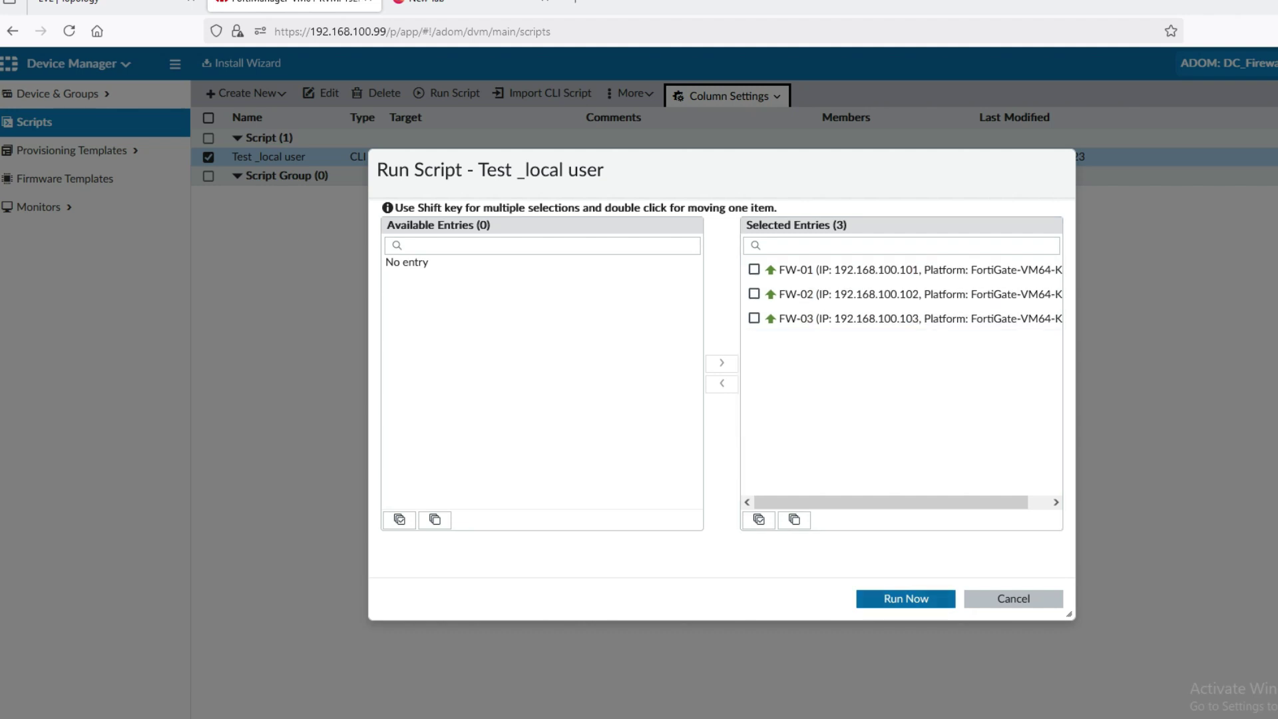
{"action": "left_click", "coordinate": [905, 598]}
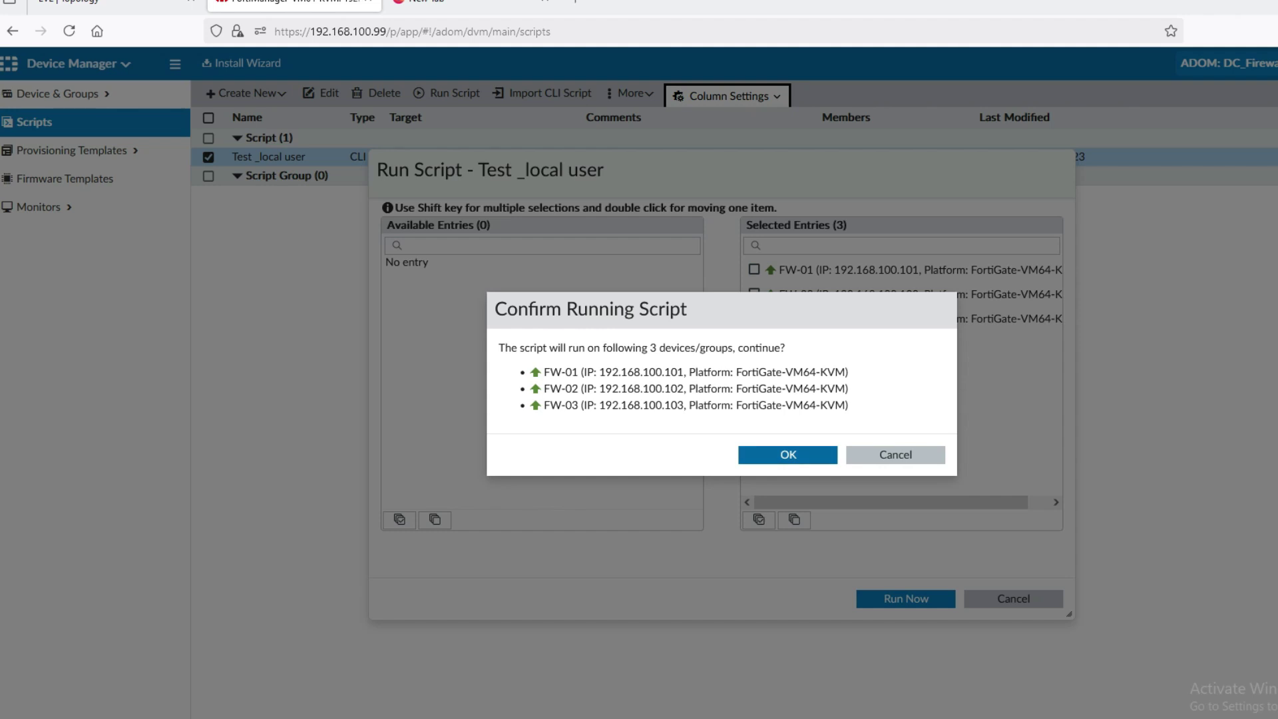
{"action": "left_click", "coordinate": [788, 454]}
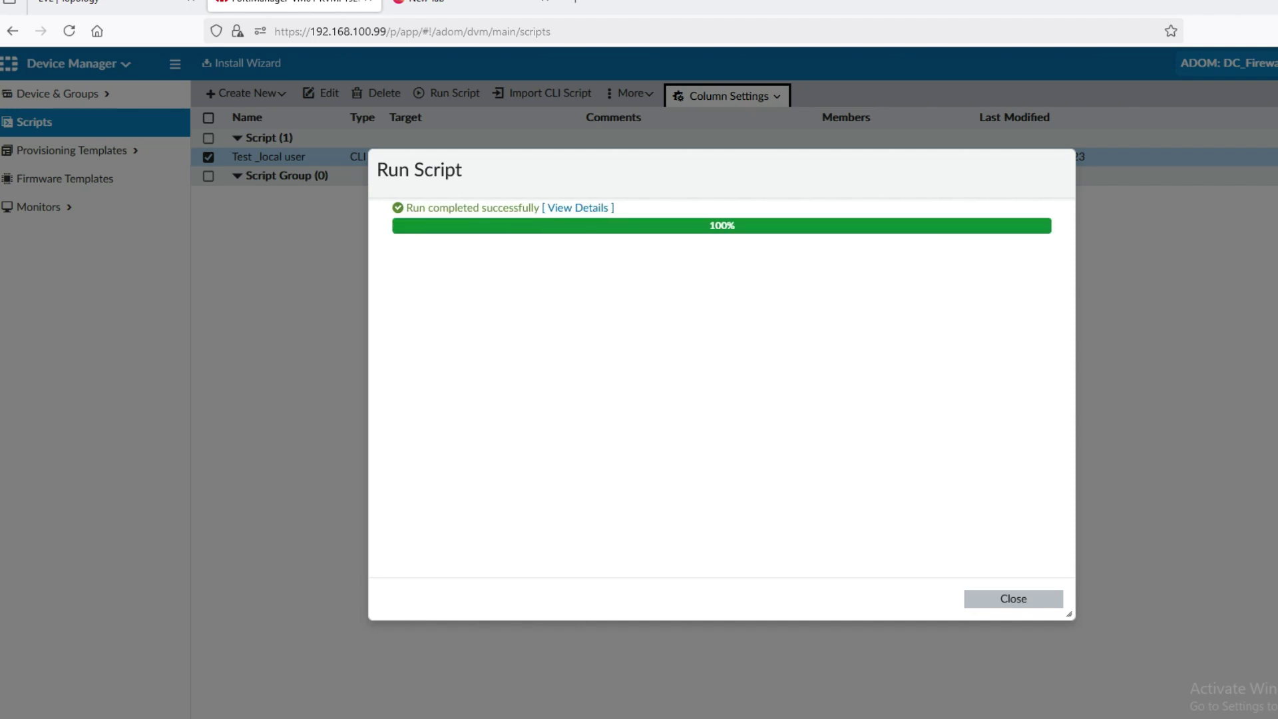
{"action": "left_click", "coordinate": [1013, 598]}
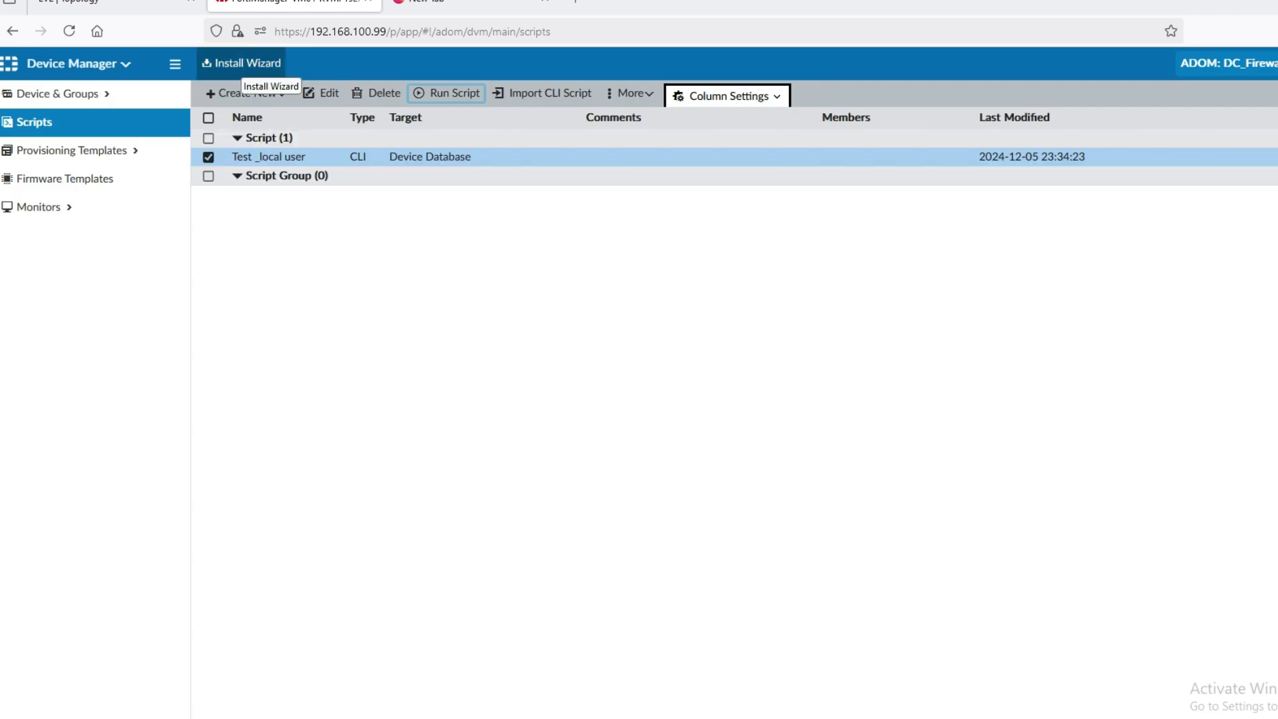
Install device settings only to the three firewalls with the comment 'test-user'
{"action": "left_click", "coordinate": [243, 66]}
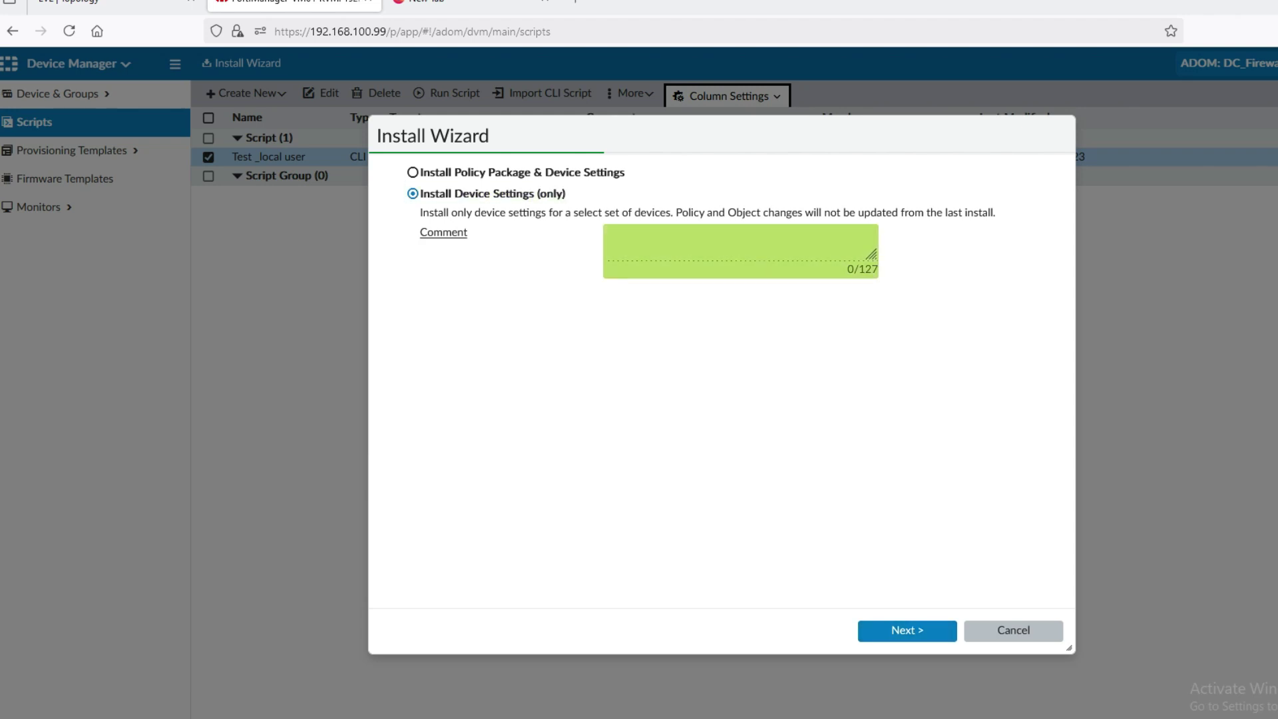
{"action": "type", "text": "te"}
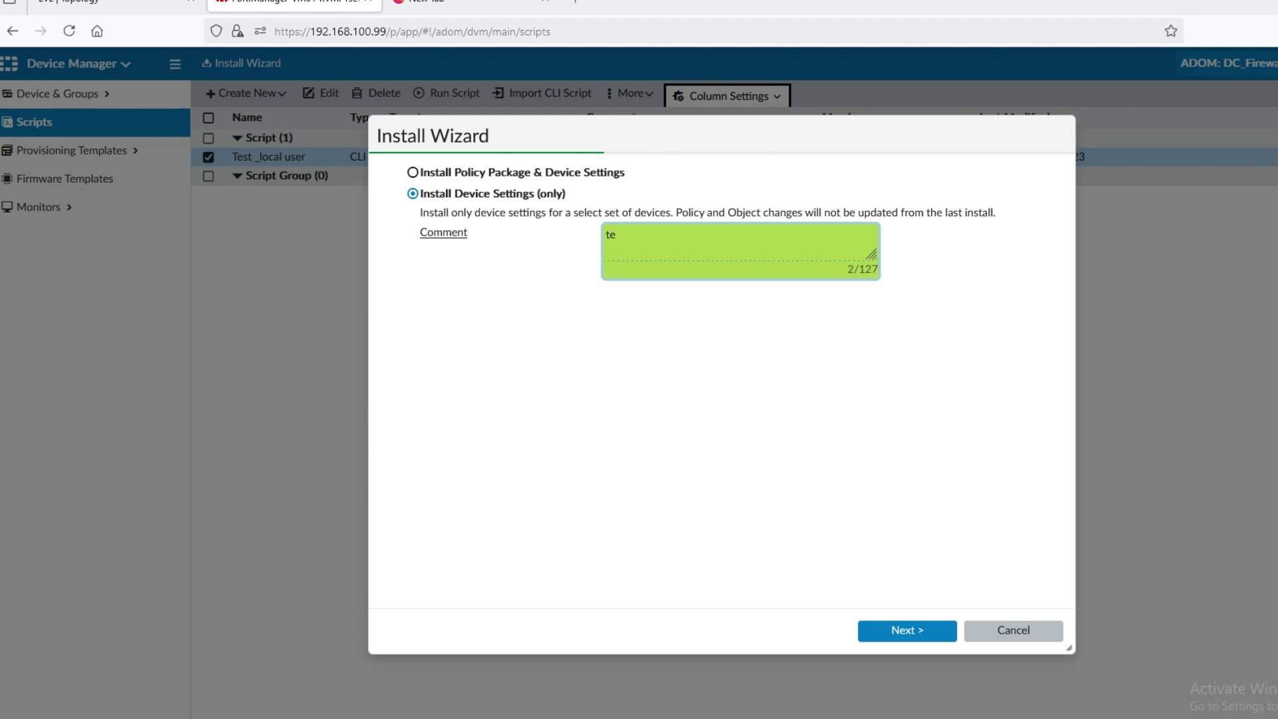
{"action": "type", "text": "st-user"}
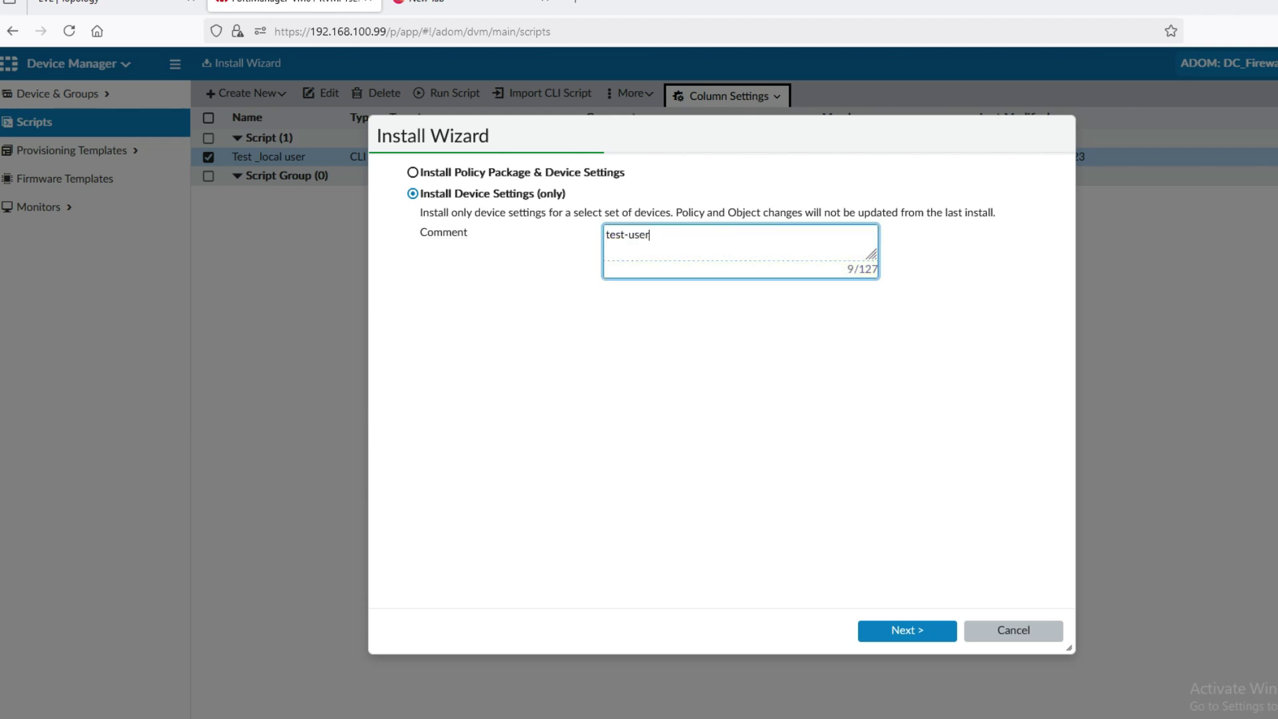
{"action": "key", "text": "Tab"}
{"action": "key", "text": "Return"}
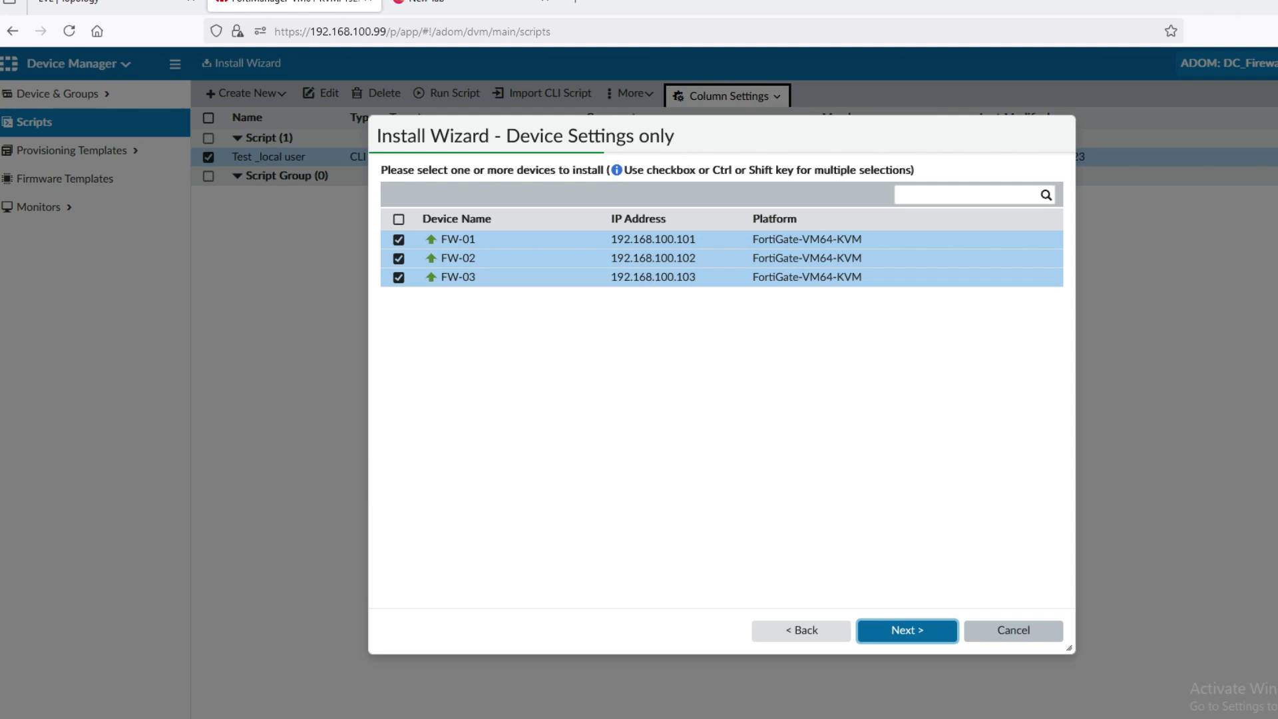
{"action": "key", "text": "Return"}
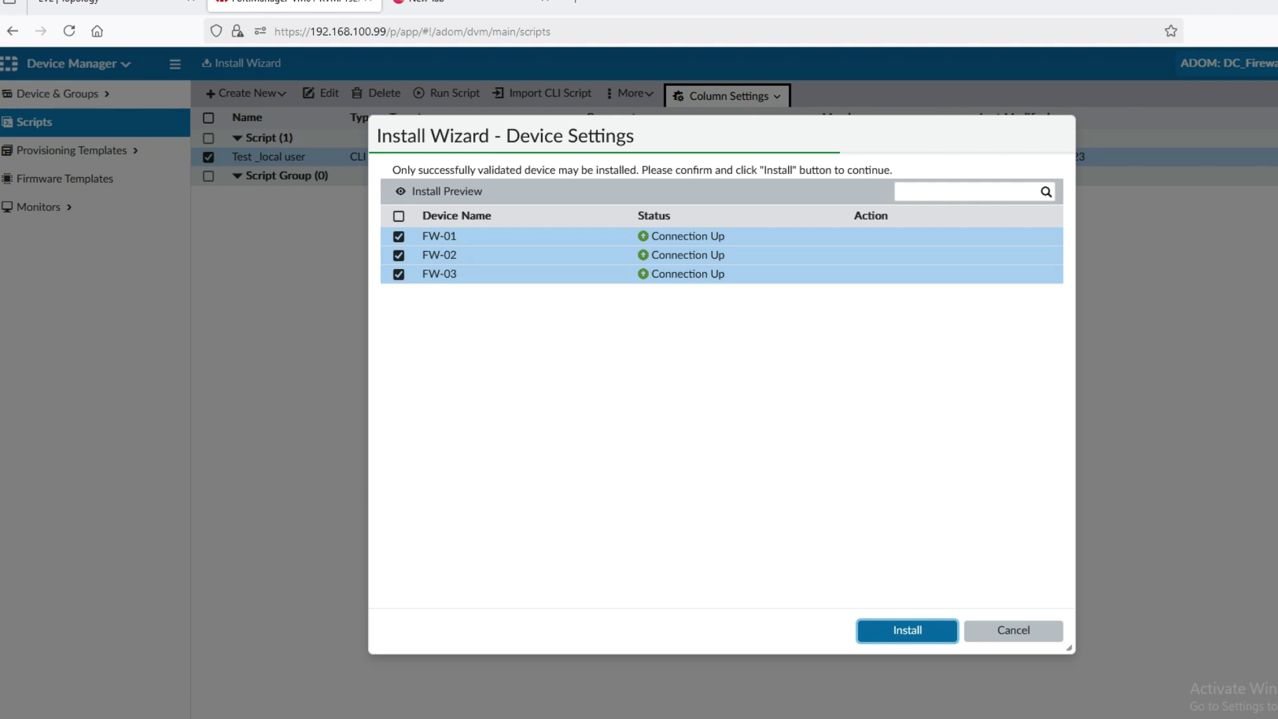
{"action": "key", "text": "Return"}
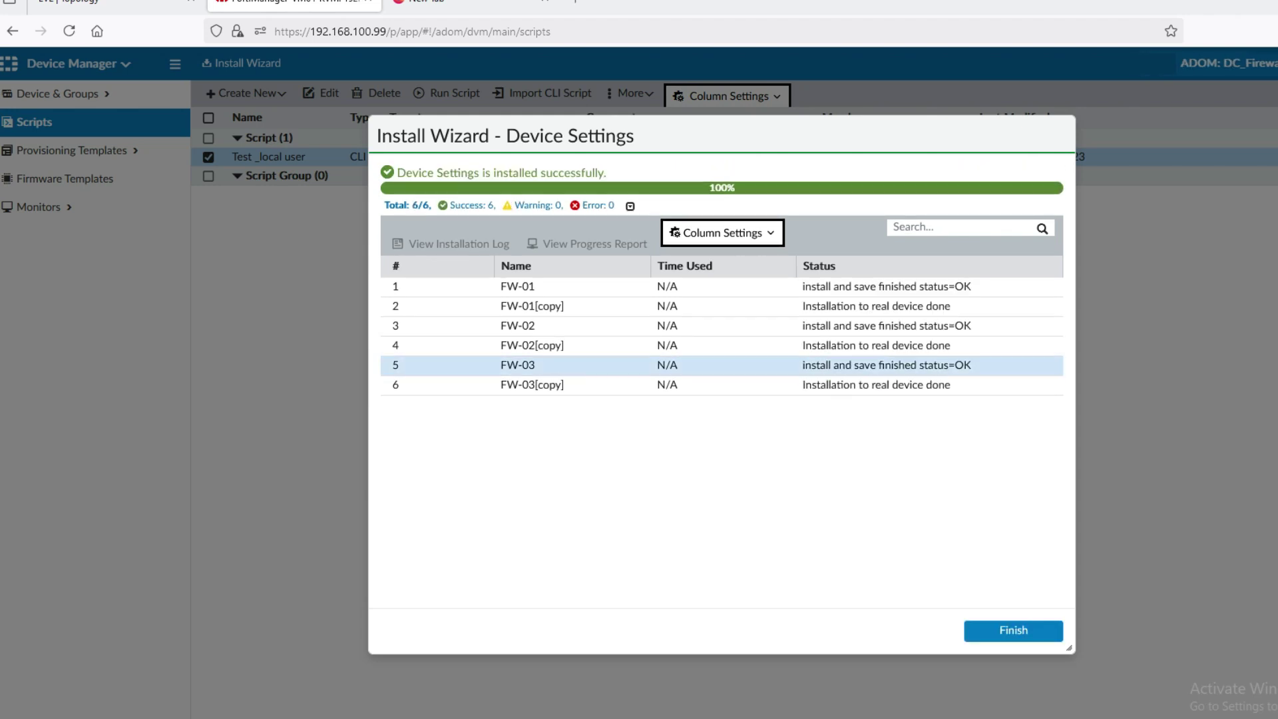
{"action": "left_click", "coordinate": [1014, 630]}
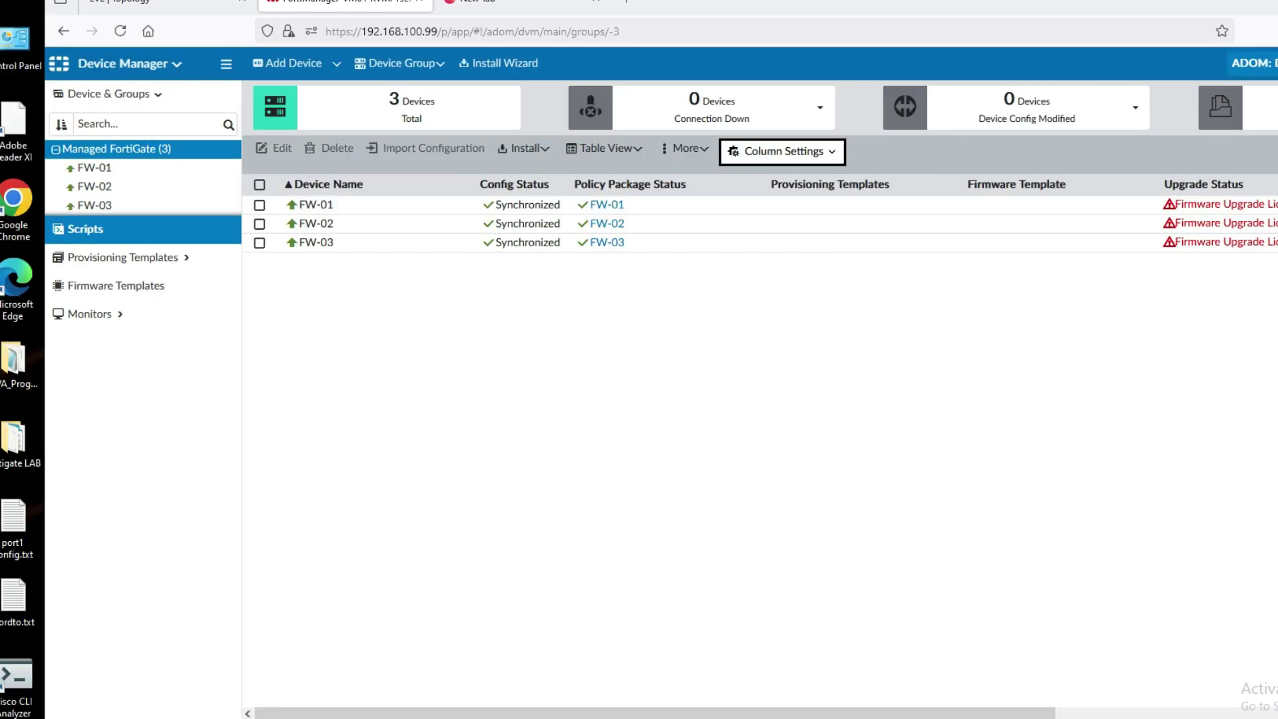
Rerun 'show user local' on FW-03, FW-01 and FW-02 to verify test-user exists, then leave the terminal
{"action": "left_click", "coordinate": [526, 672]}
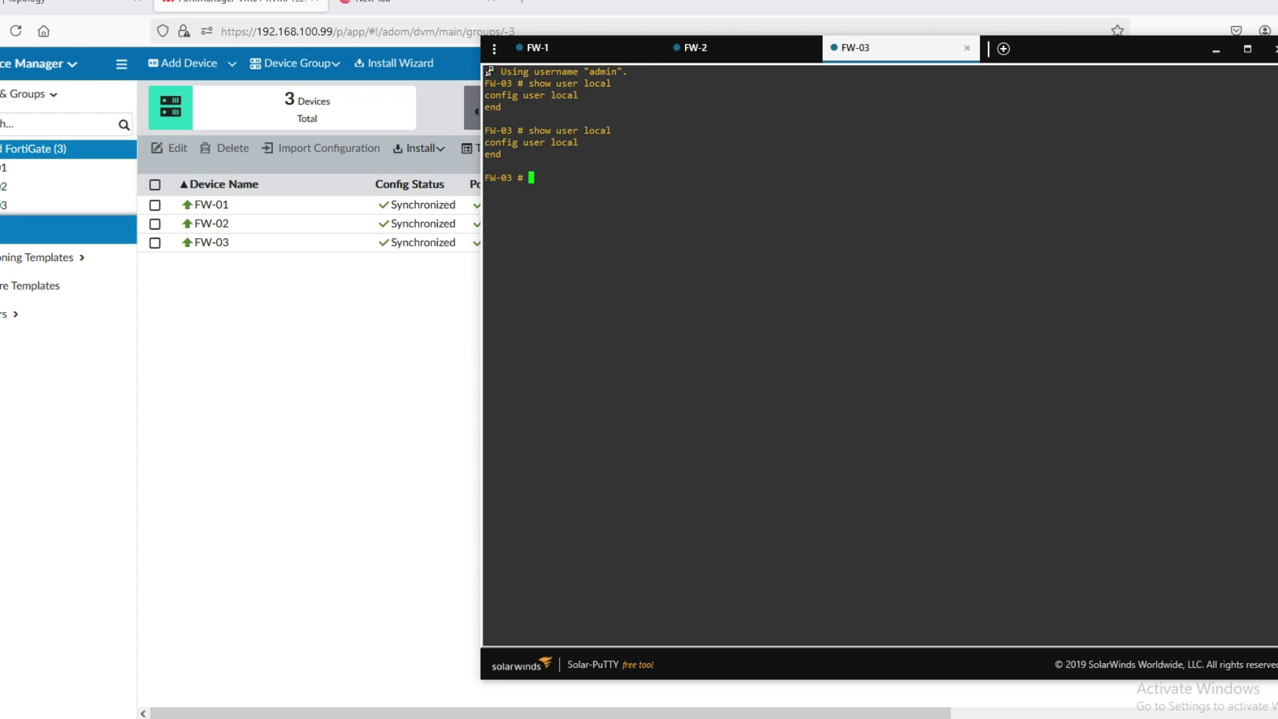
{"action": "key", "text": "Up"}
{"action": "key", "text": "Return"}
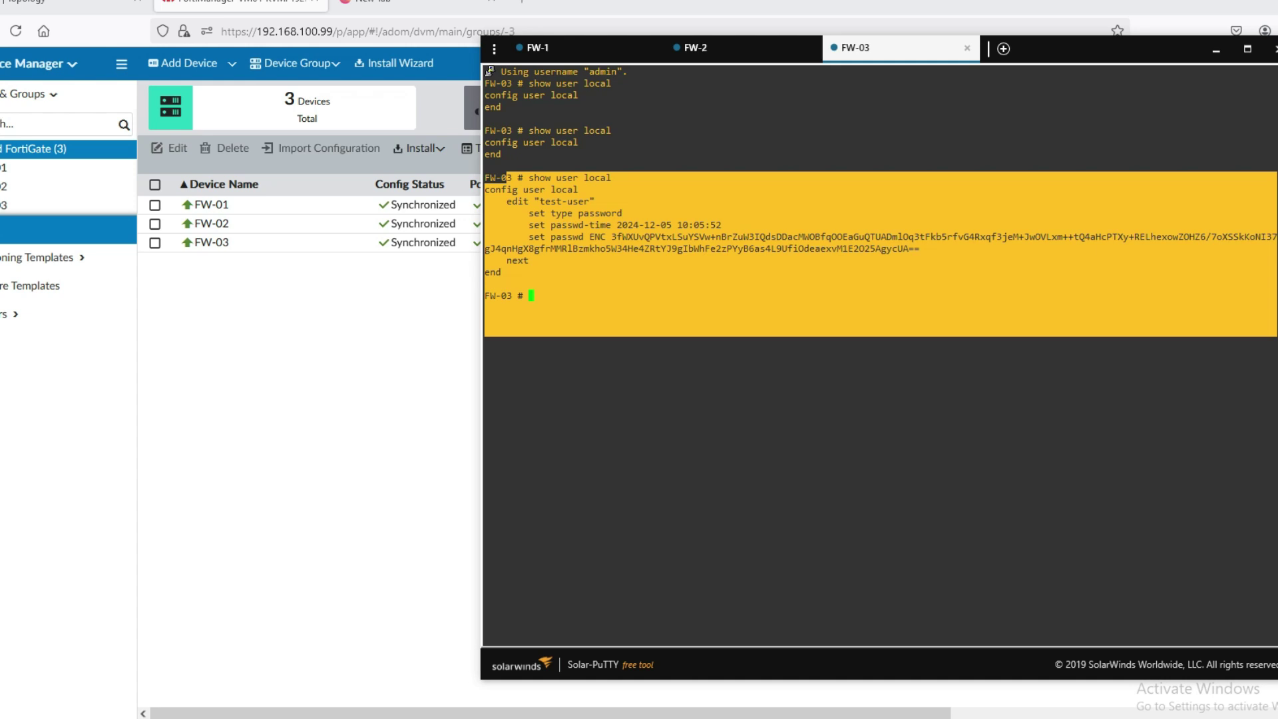
{"action": "left_click", "coordinate": [538, 47]}
{"action": "key", "text": "Up"}
{"action": "key", "text": "Return"}
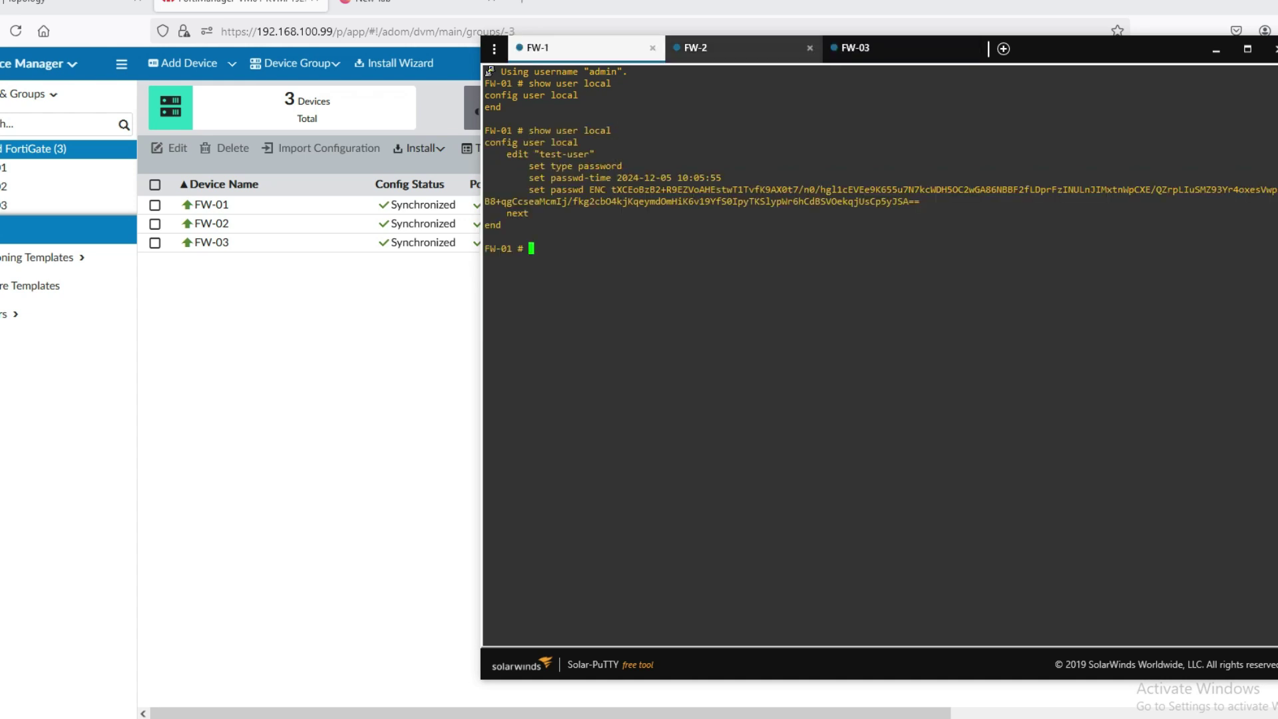
{"action": "left_click", "coordinate": [696, 48]}
{"action": "key", "text": "Up"}
{"action": "key", "text": "Return"}
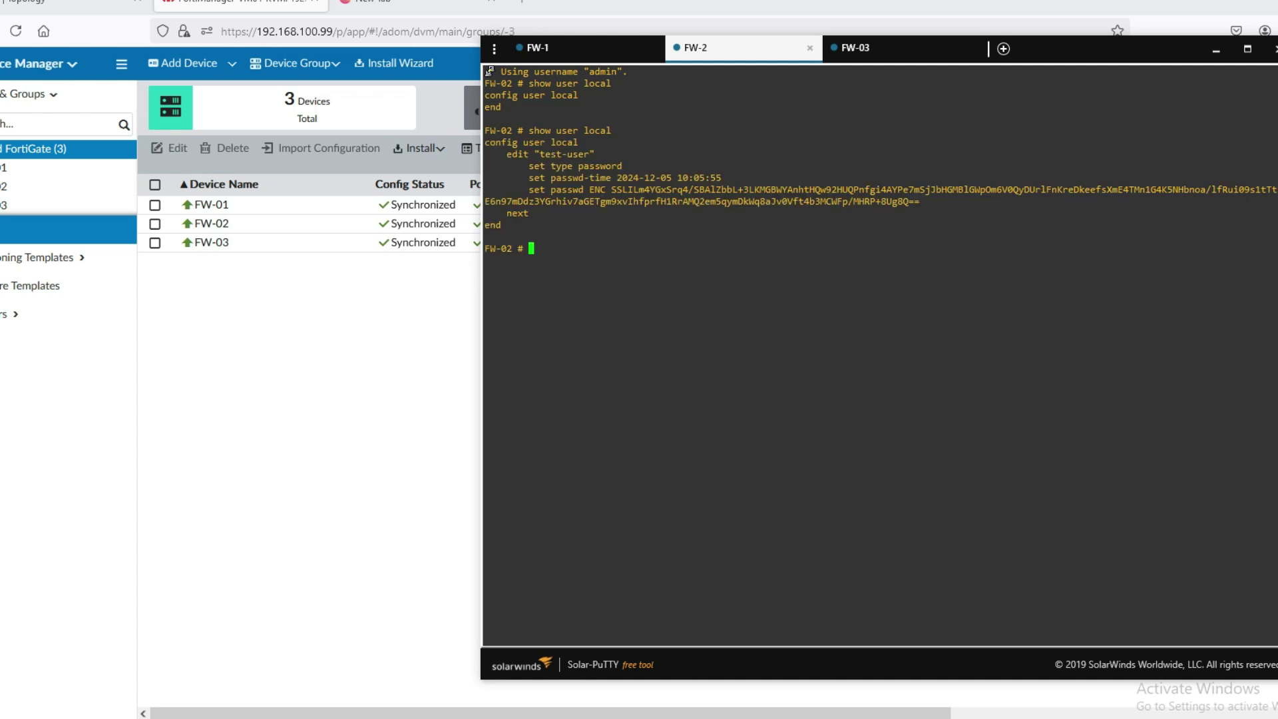
{"action": "key", "text": "alt+Tab"}
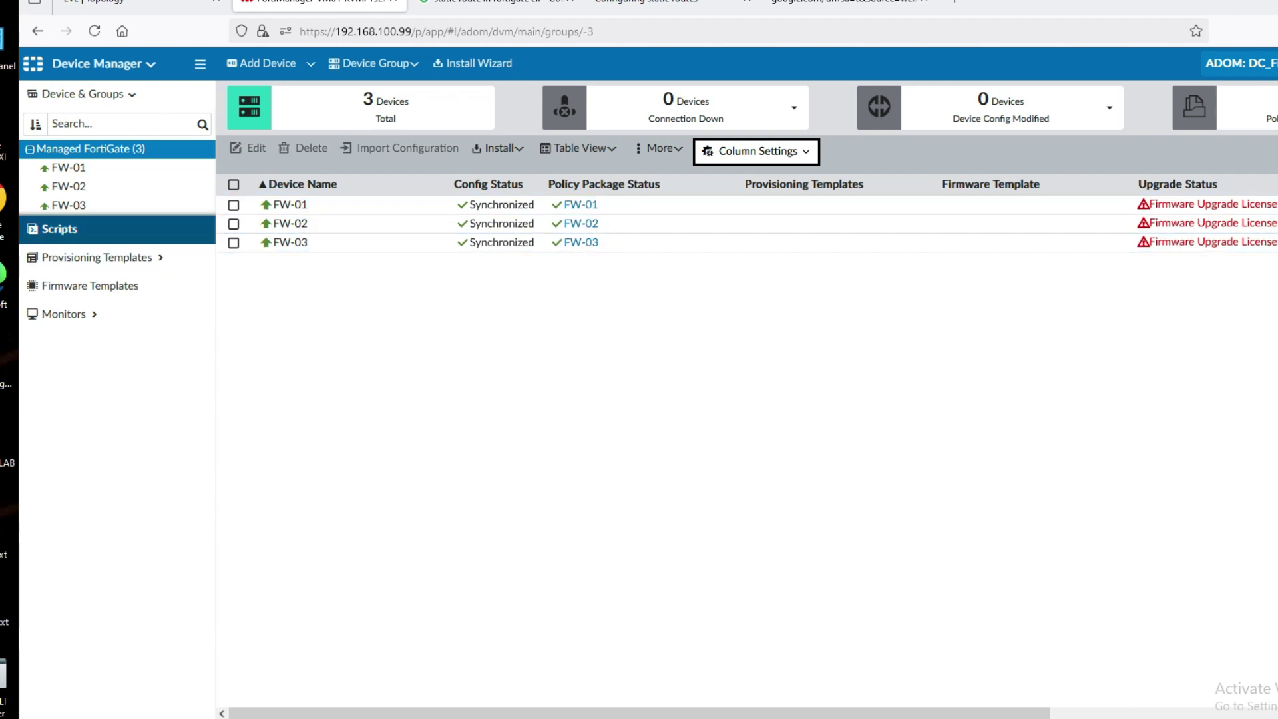
Start a new CLI script named Static_route from the Scripts page
{"action": "left_click", "coordinate": [59, 228]}
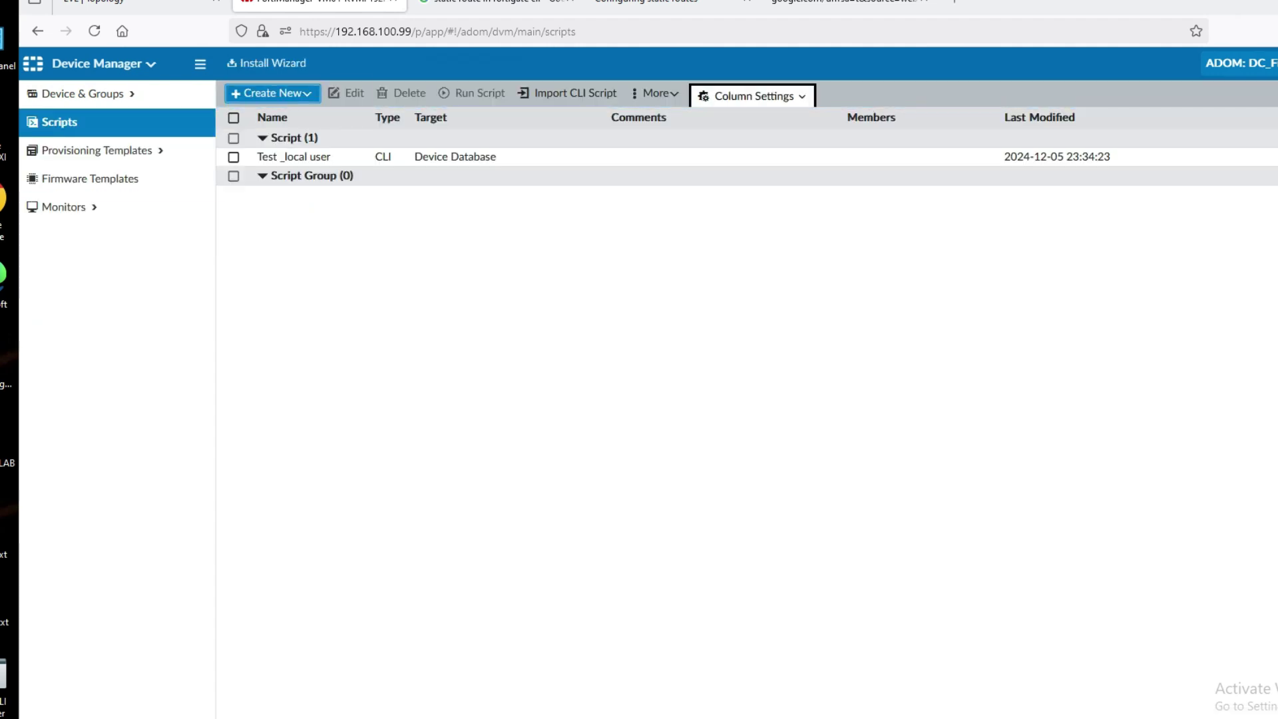
{"action": "left_click", "coordinate": [270, 93]}
{"action": "left_click", "coordinate": [271, 117]}
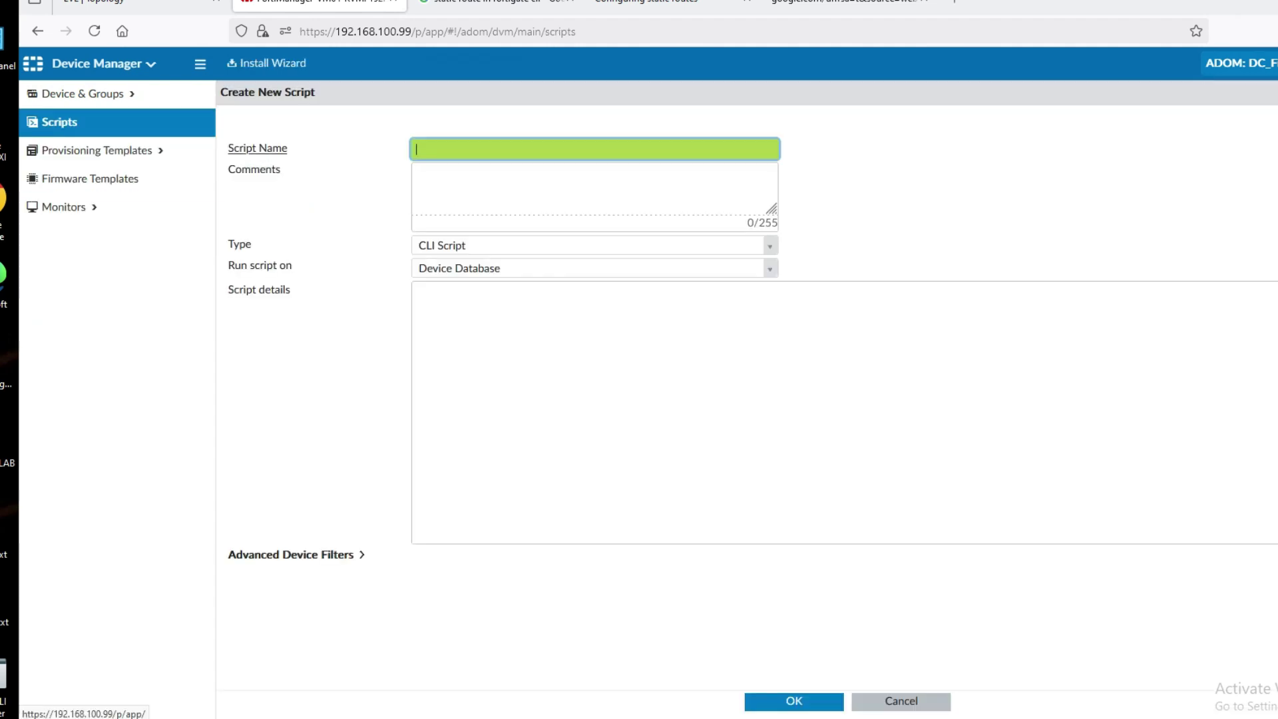
{"action": "type", "text": "Static_route"}
{"action": "key", "text": "Tab"}
{"action": "key", "text": "Tab"}
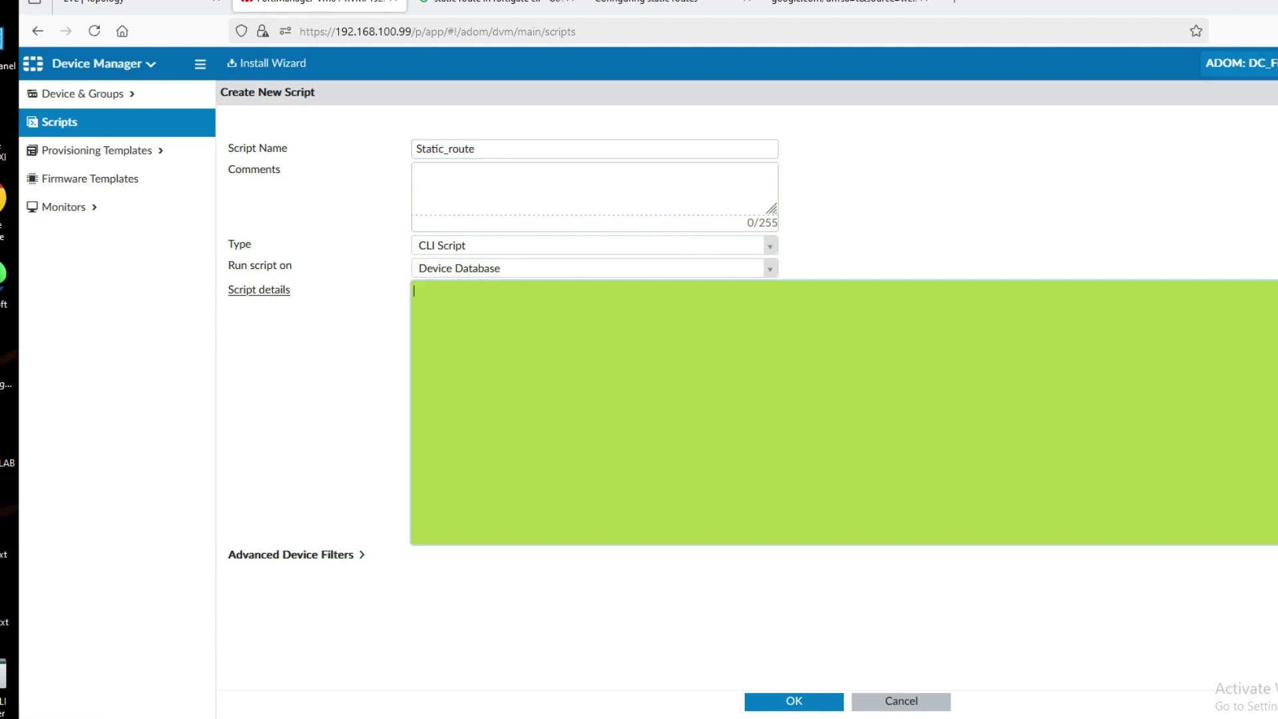
Enter config router static, edit 1, destination 10.1.1.0/24 and gateway 192.168.1.1
{"action": "type", "text": "const"}
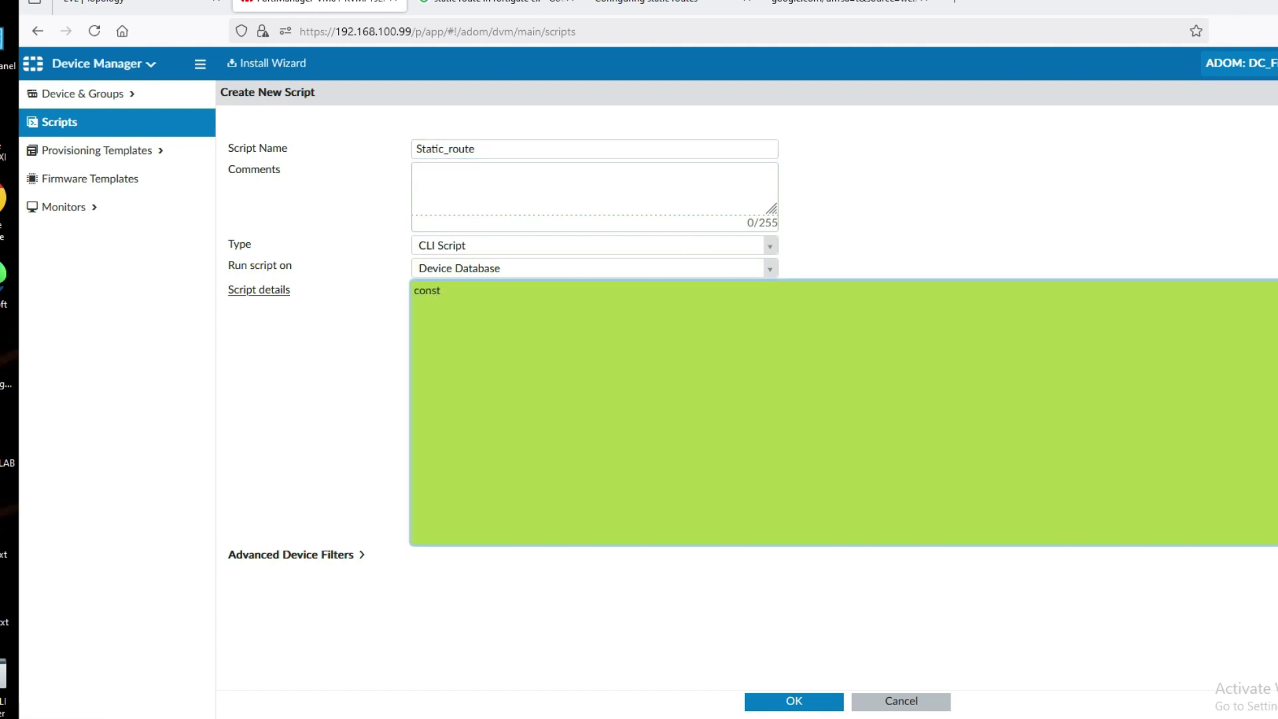
{"action": "type", "text": "fig"}
{"action": "type", "text": " rotu"}
{"action": "key", "text": "BackSpace"}
{"action": "key", "text": "BackSpace"}
{"action": "type", "text": "uter static"}
{"action": "key", "text": "Return"}
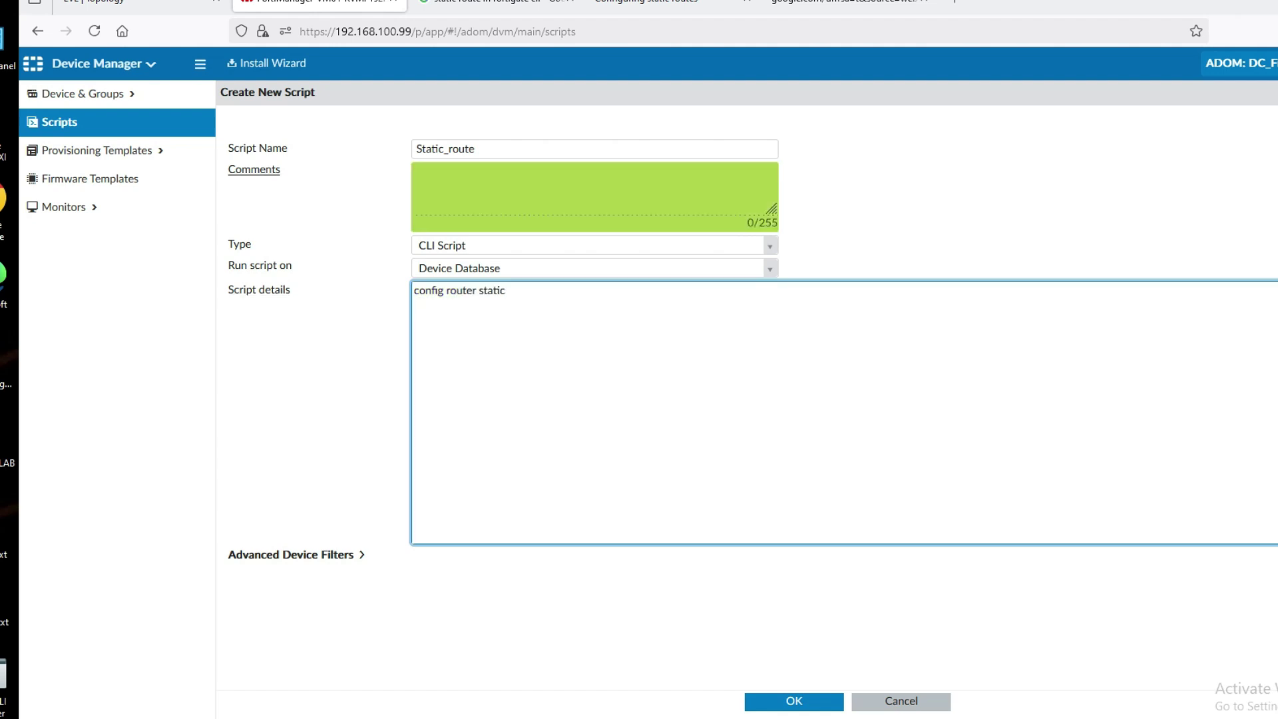
{"action": "type", "text": "edit"}
{"action": "type", "text": " 1 "}
{"action": "type", "text": "set dest"}
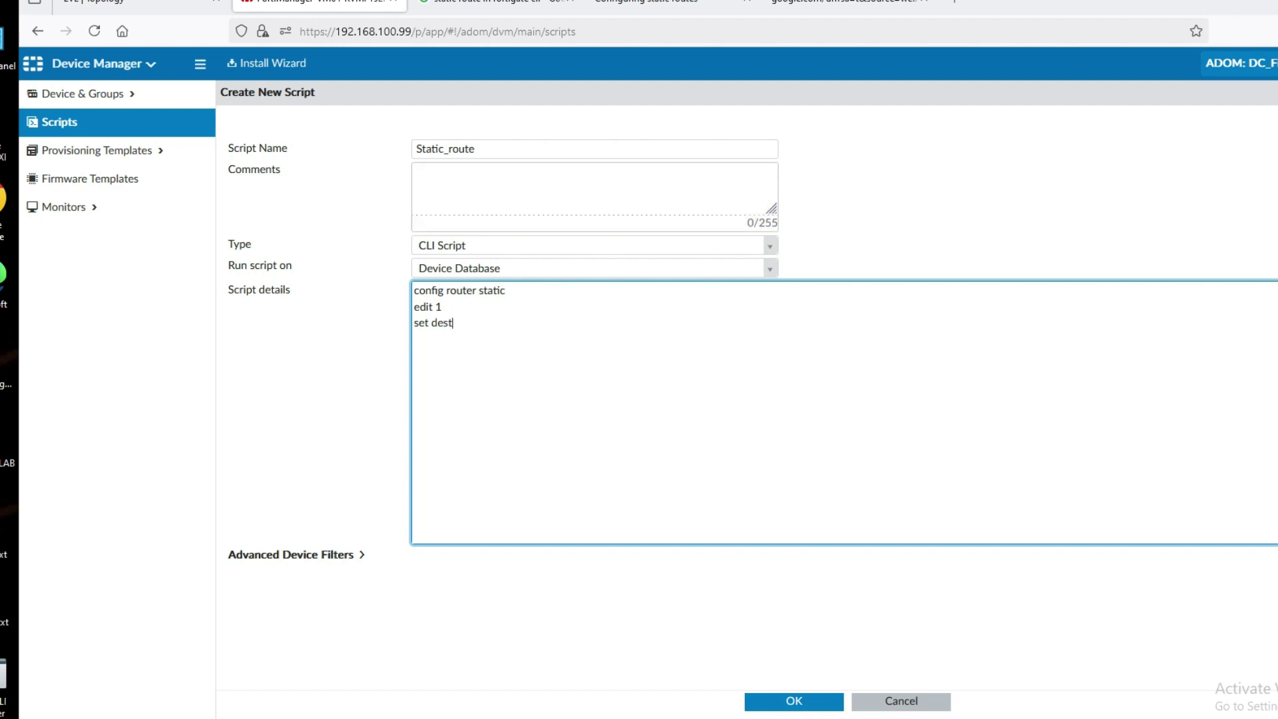
{"action": "type", "text": "ination 10.1.1.0/24"}
{"action": "key", "text": "Return"}
{"action": "type", "text": "set gateway"}
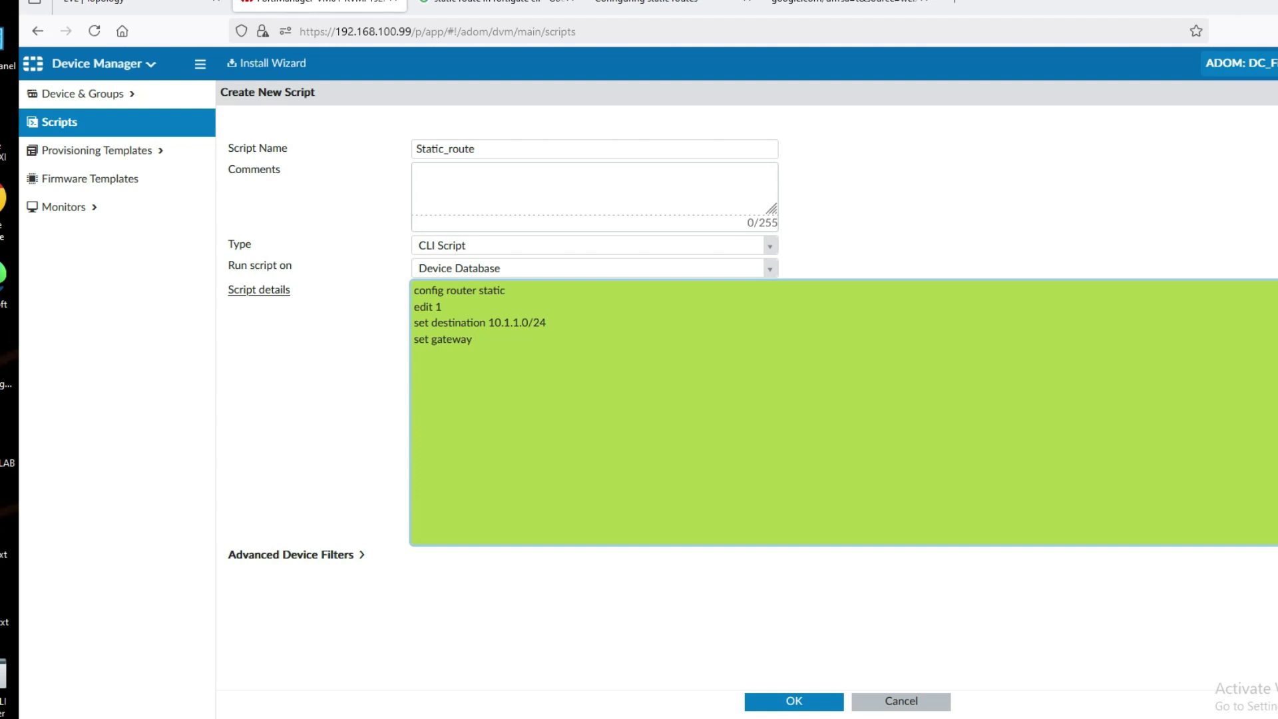
{"action": "type", "text": " 192.168.11"}
{"action": "key", "text": "BackSpace"}
{"action": "key", "text": "BackSpace"}
{"action": "type", "text": ".1 "}
{"action": "type", "text": "set d"}
{"action": "type", "text": "istance 10"}
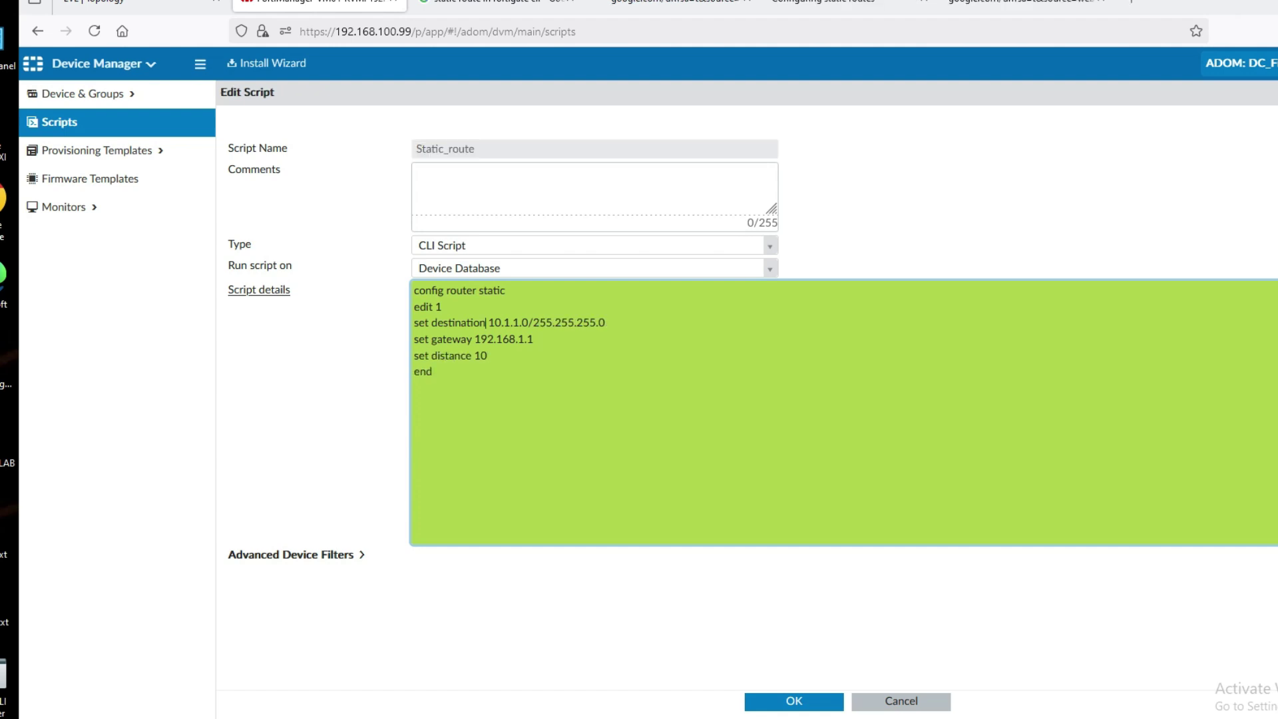
Correct the distance line, add a next line, and try saving the script
{"action": "key", "text": "BackSpace"}
{"action": "key", "text": "BackSpace"}
{"action": "key", "text": "BackSpace"}
{"action": "key", "text": "BackSpace"}
{"action": "key", "text": "BackSpace"}
{"action": "key", "text": "BackSpace"}
{"action": "key", "text": "BackSpace"}
{"action": "key", "text": "BackSpace"}
{"action": "key", "text": "BackSpace"}
{"action": "key", "text": "BackSpace"}
{"action": "type", "text": "st"}
{"action": "key", "text": "Right"}
{"action": "key", "text": "Right"}
{"action": "key", "text": "Right"}
{"action": "key", "text": "Right"}
{"action": "key", "text": "Right"}
{"action": "key", "text": "Right"}
{"action": "key", "text": "Right"}
{"action": "key", "text": "Right"}
{"action": "key", "text": "Right"}
{"action": "key", "text": "Delete"}
{"action": "key", "text": "Down"}
{"action": "key", "text": "Down"}
{"action": "key", "text": "End"}
{"action": "key", "text": "Return"}
{"action": "type", "text": "next"}
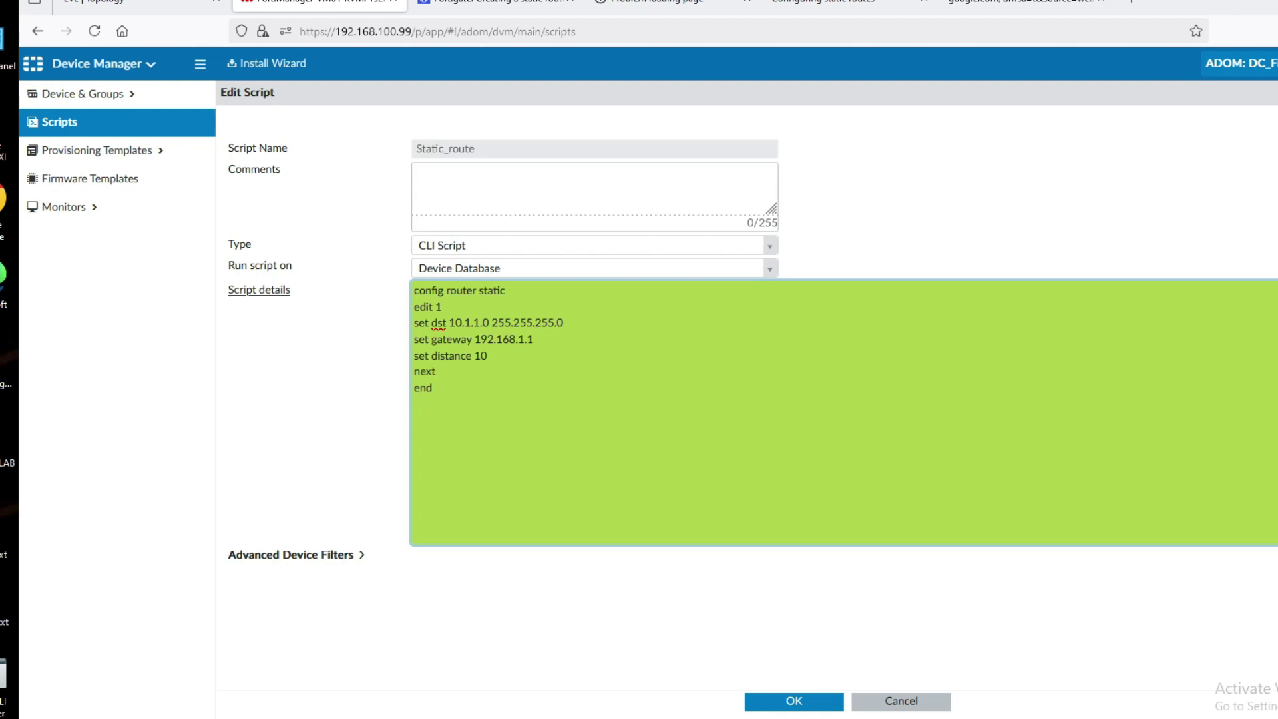
{"action": "left_click", "coordinate": [794, 700]}
Add set device port1, finish with next and end, and save Static_route
{"action": "type", "text": "device port1"}
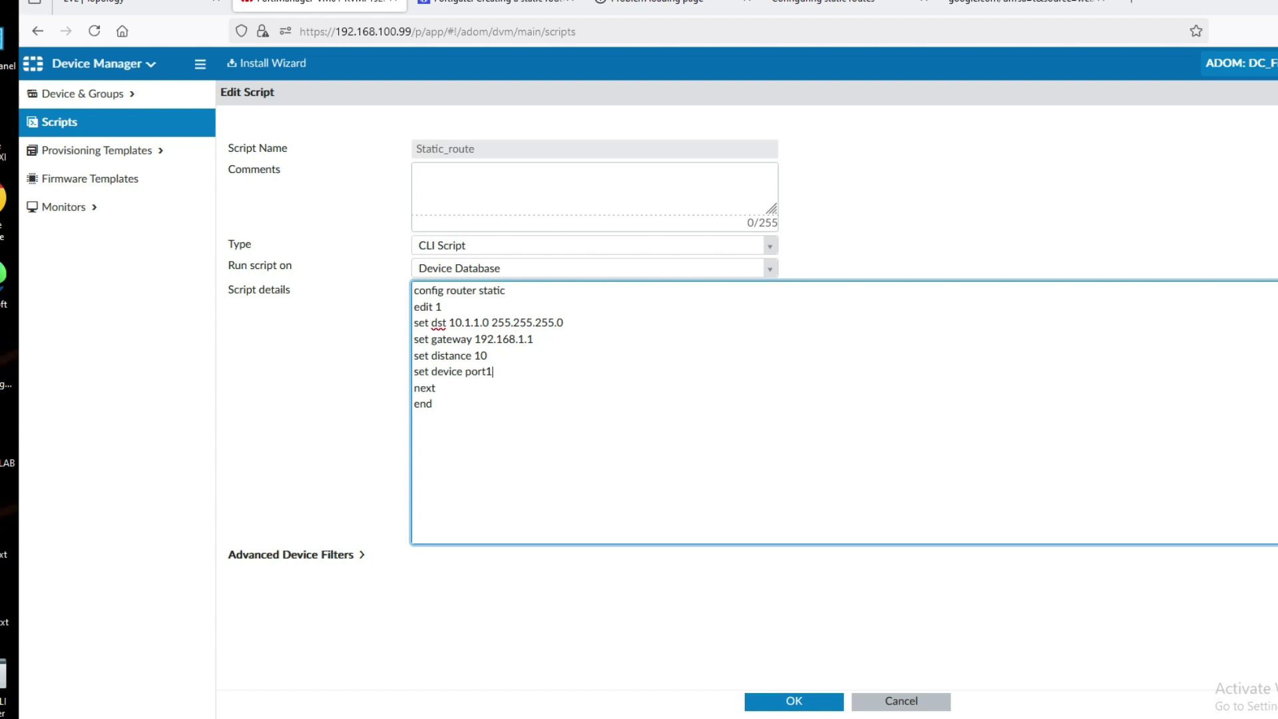
{"action": "key", "text": "ctrl+shift+End"}
{"action": "key", "text": "Delete"}
{"action": "key", "text": "Return"}
{"action": "type", "text": "nex"}
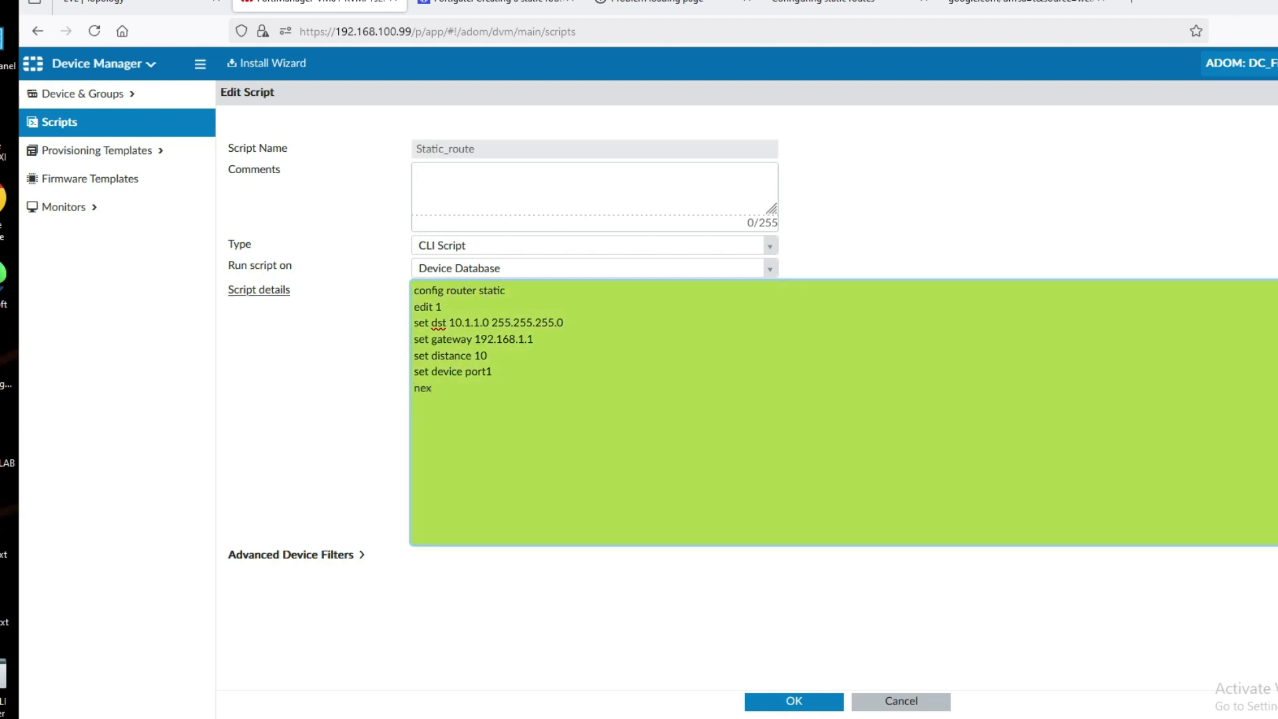
{"action": "type", "text": "t gg"}
{"action": "key", "text": "BackSpace"}
{"action": "key", "text": "BackSpace"}
{"action": "key", "text": "Return"}
{"action": "type", "text": "end"}
{"action": "left_click", "coordinate": [793, 701]}
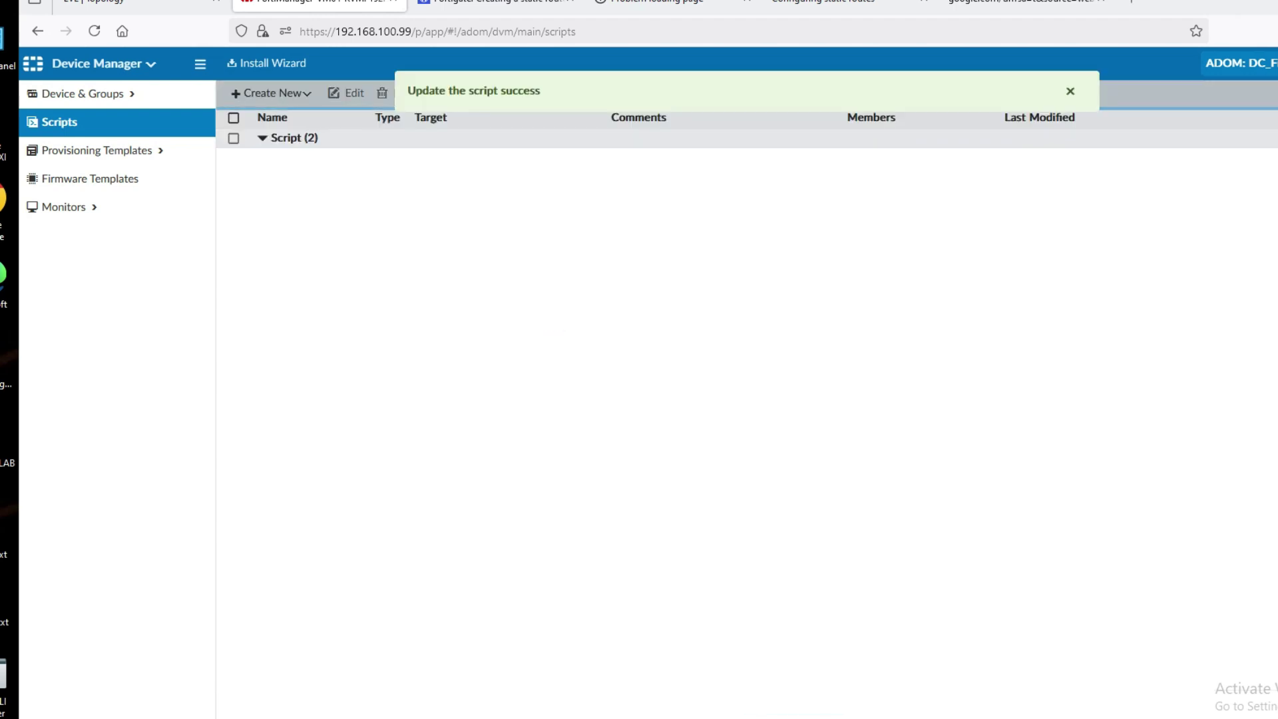
Run Static_route on FW-01, FW-02 and FW-03, close the 100% success results, and open the Install Wizard
{"action": "left_click", "coordinate": [234, 156]}
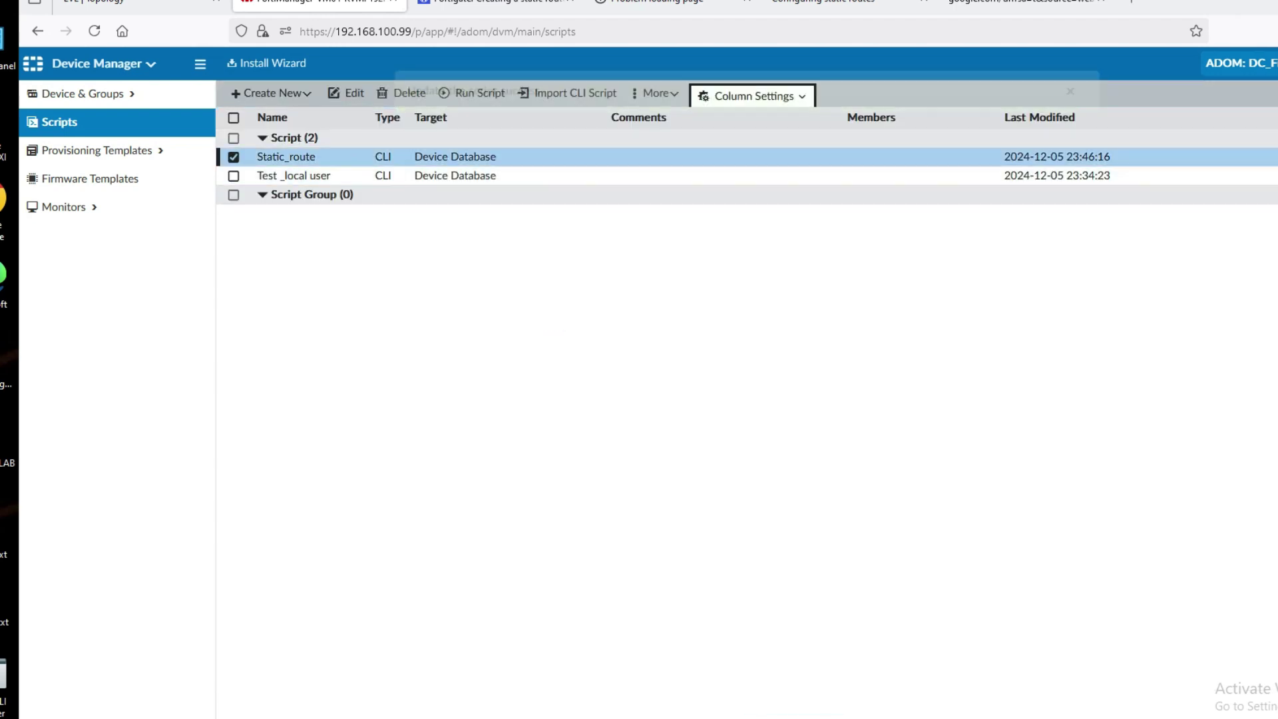
{"action": "left_click", "coordinate": [474, 92]}
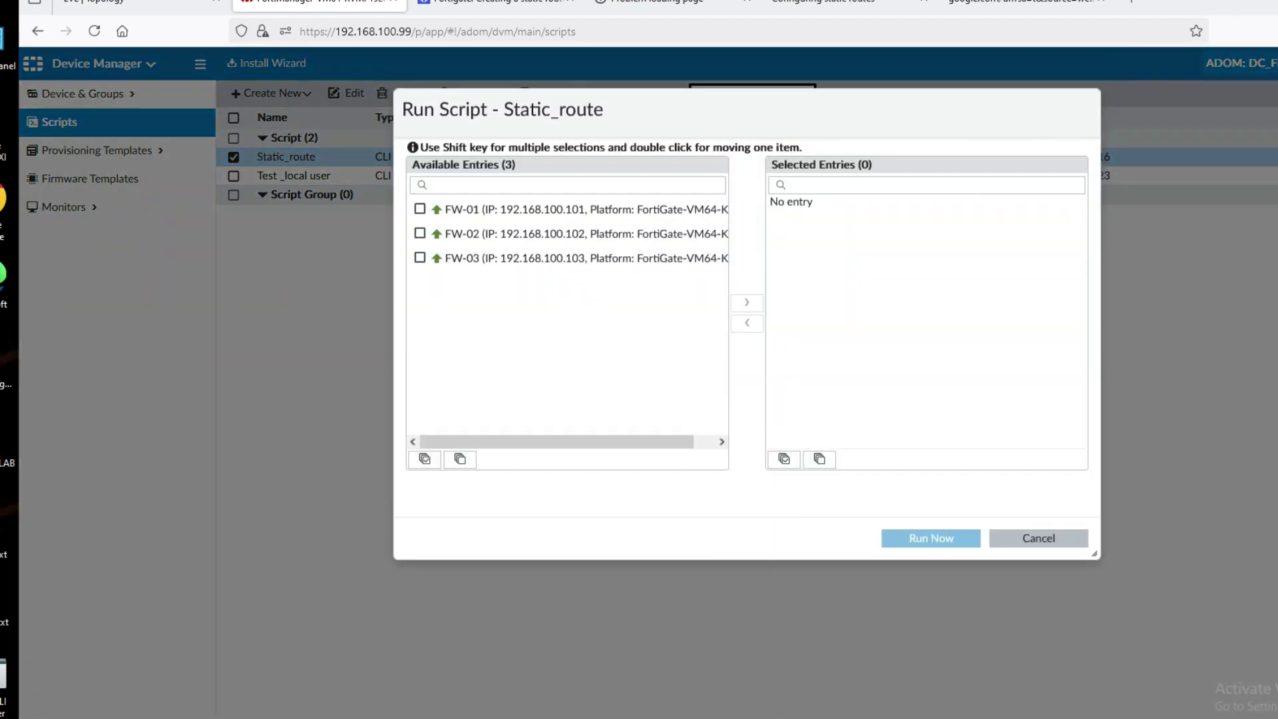
{"action": "left_click", "coordinate": [419, 269]}
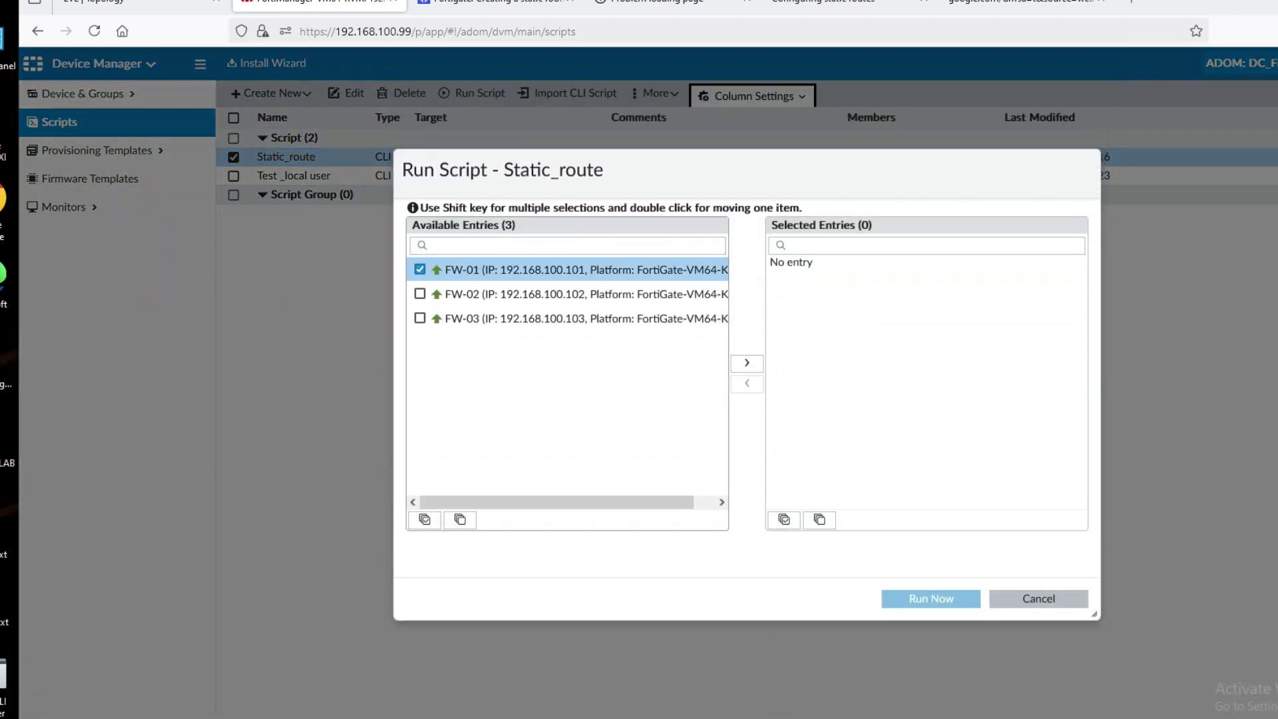
{"action": "left_click", "coordinate": [419, 293]}
{"action": "left_click", "coordinate": [419, 319]}
{"action": "left_click", "coordinate": [747, 362]}
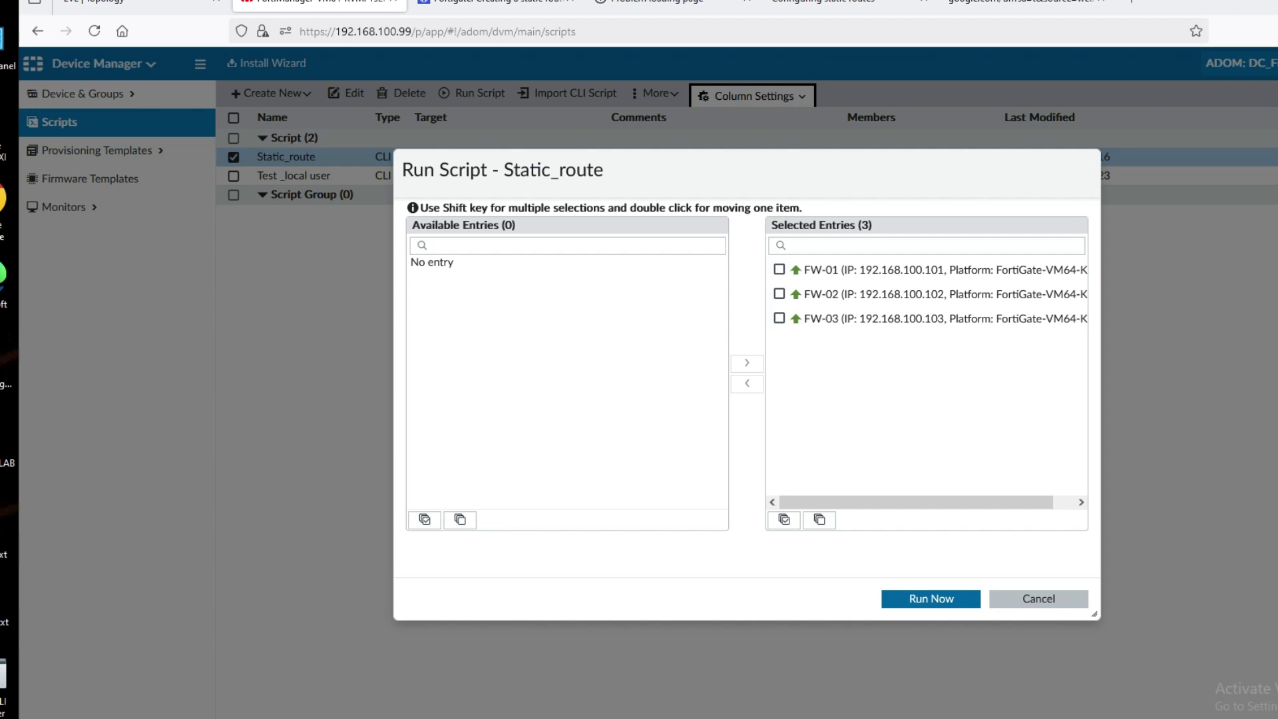
{"action": "left_click", "coordinate": [931, 598]}
{"action": "left_click", "coordinate": [813, 454]}
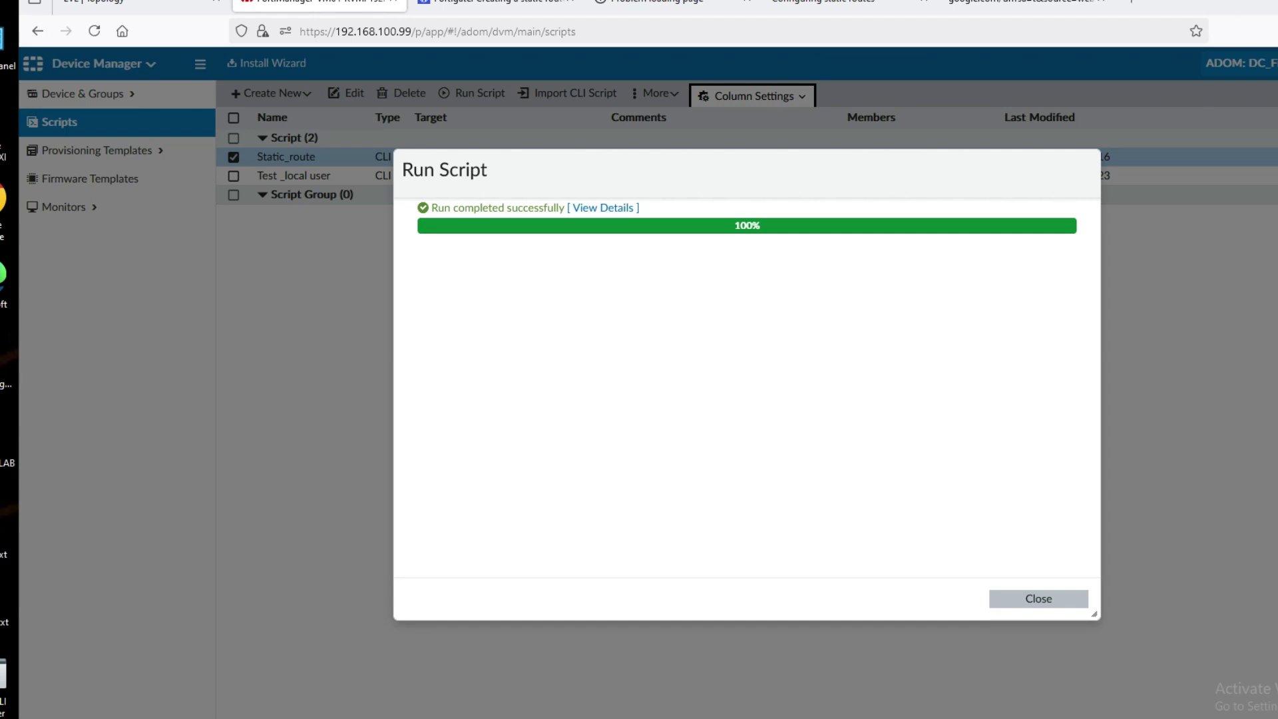
{"action": "left_click_drag", "start_coordinate": [294, 208], "coordinate": [379, 207]}
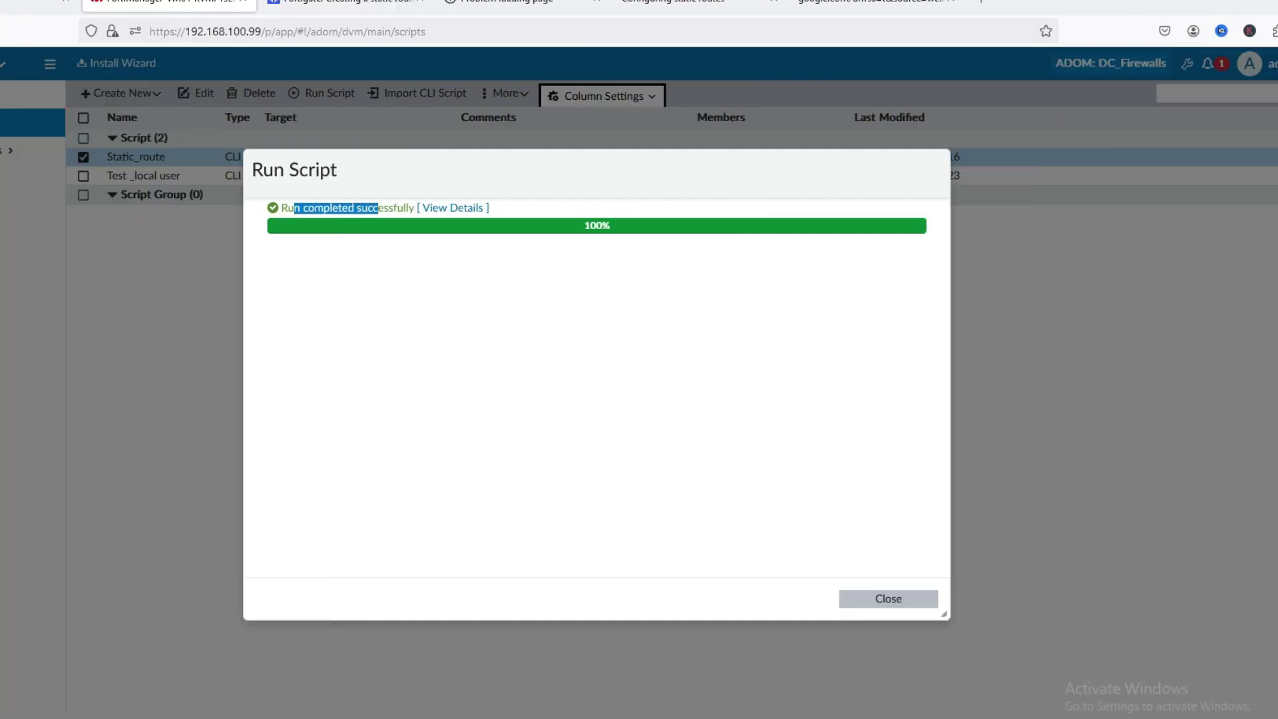
{"action": "left_click", "coordinate": [888, 598]}
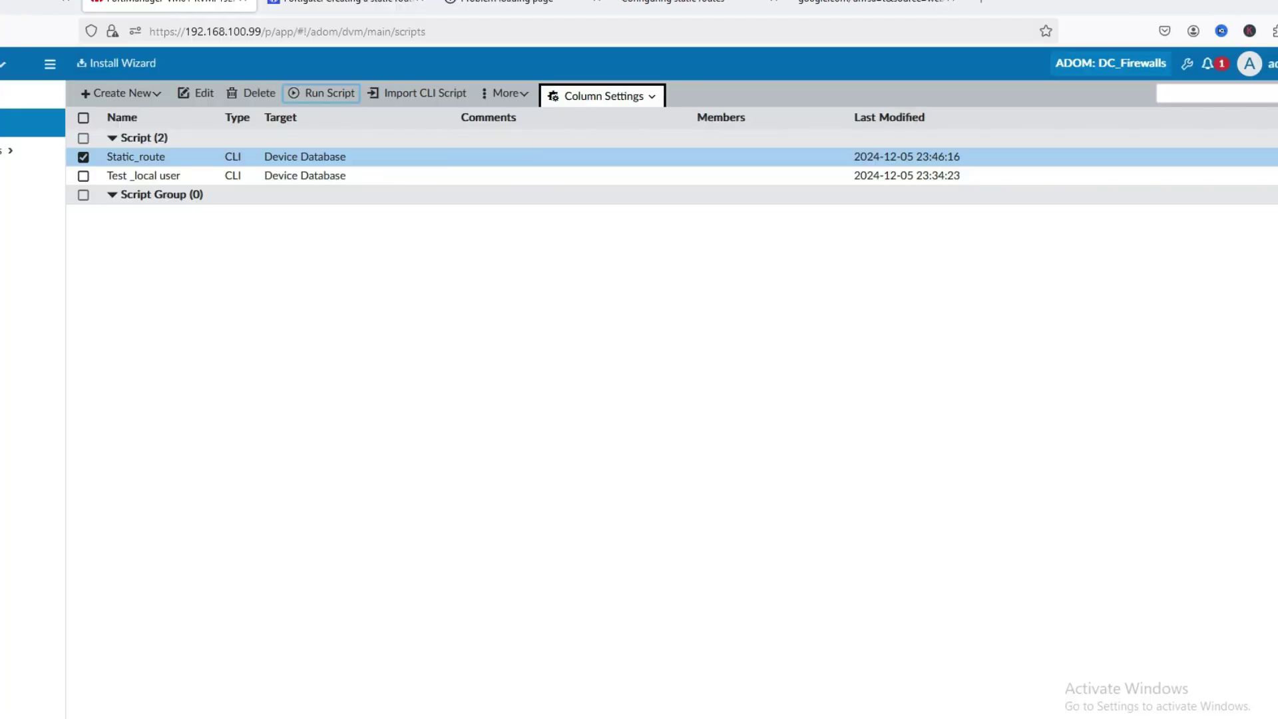
{"action": "left_click", "coordinate": [117, 63]}
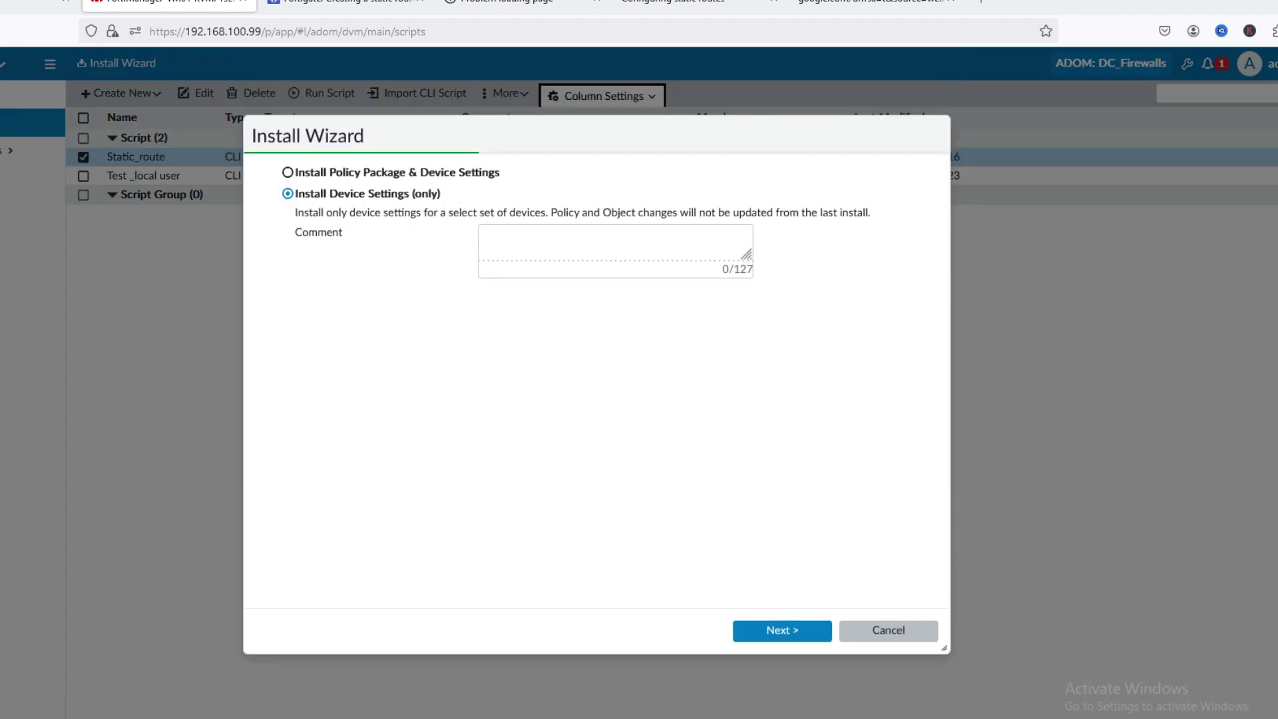
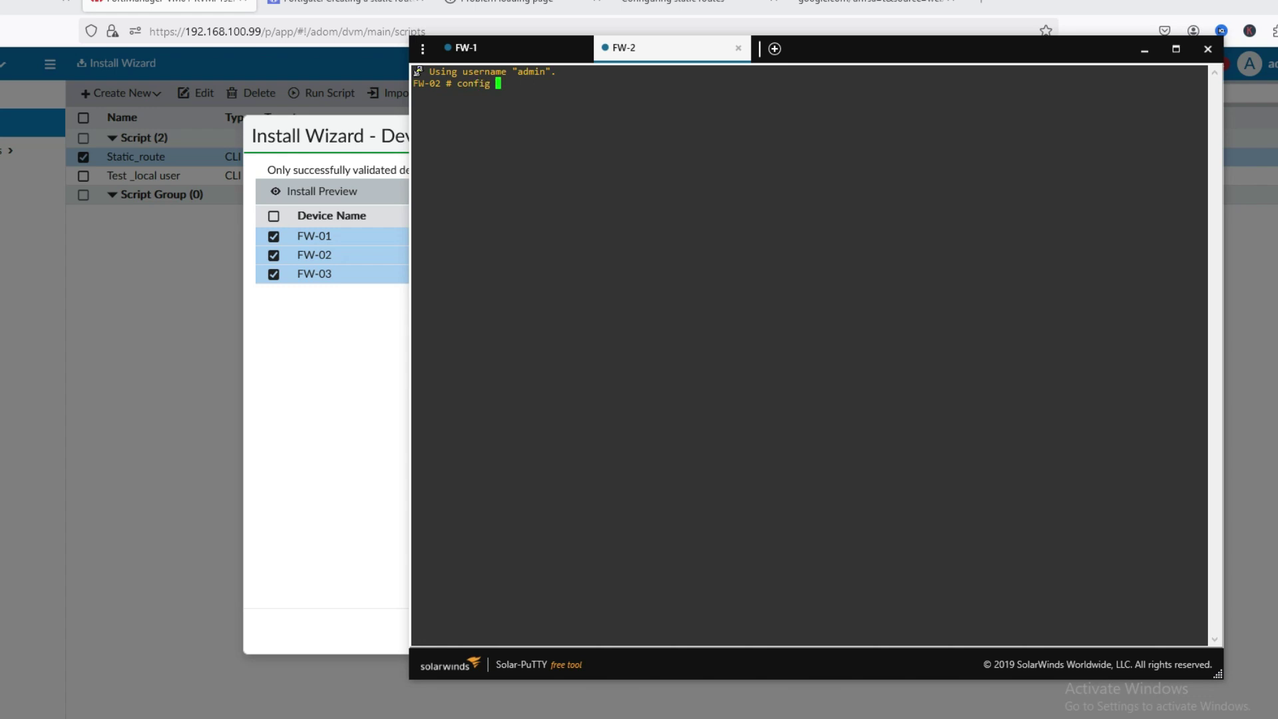
On FW-02, run 'config router static' and 'show' to confirm no static routes exist
{"action": "type", "text": "router static"}
{"action": "key", "text": "Return"}
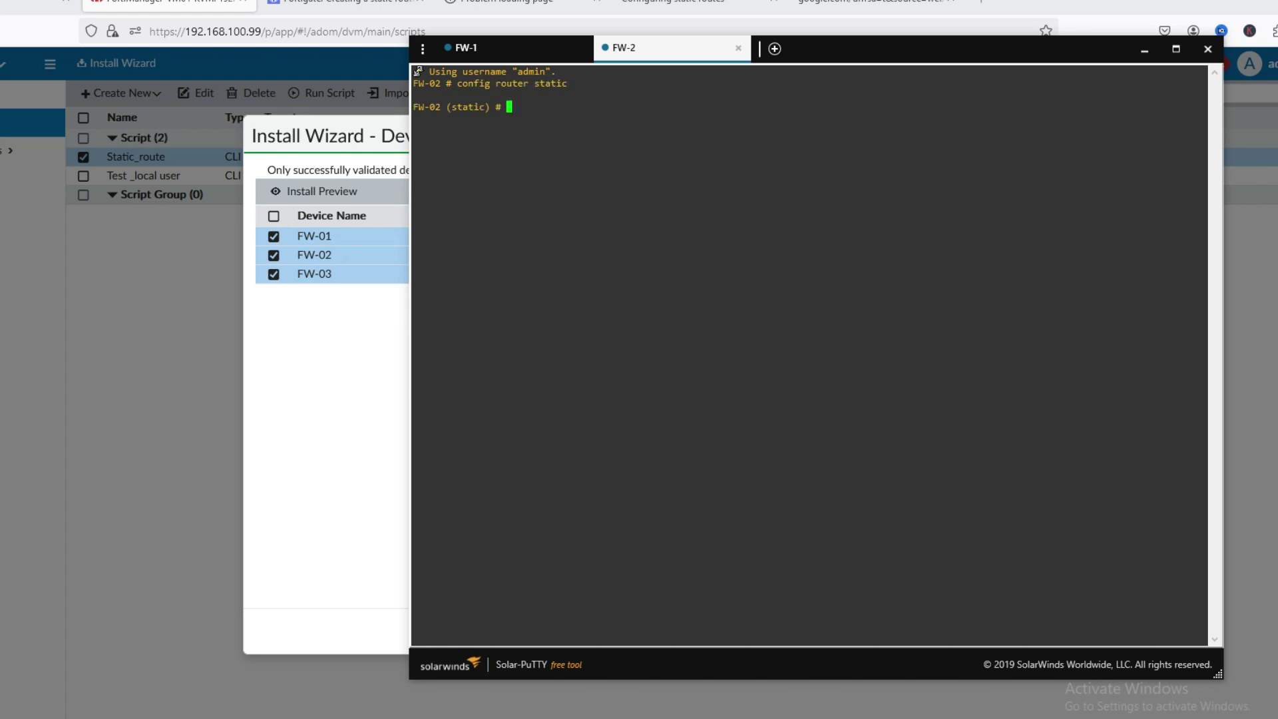
{"action": "type", "text": "show"}
{"action": "key", "text": "Return"}
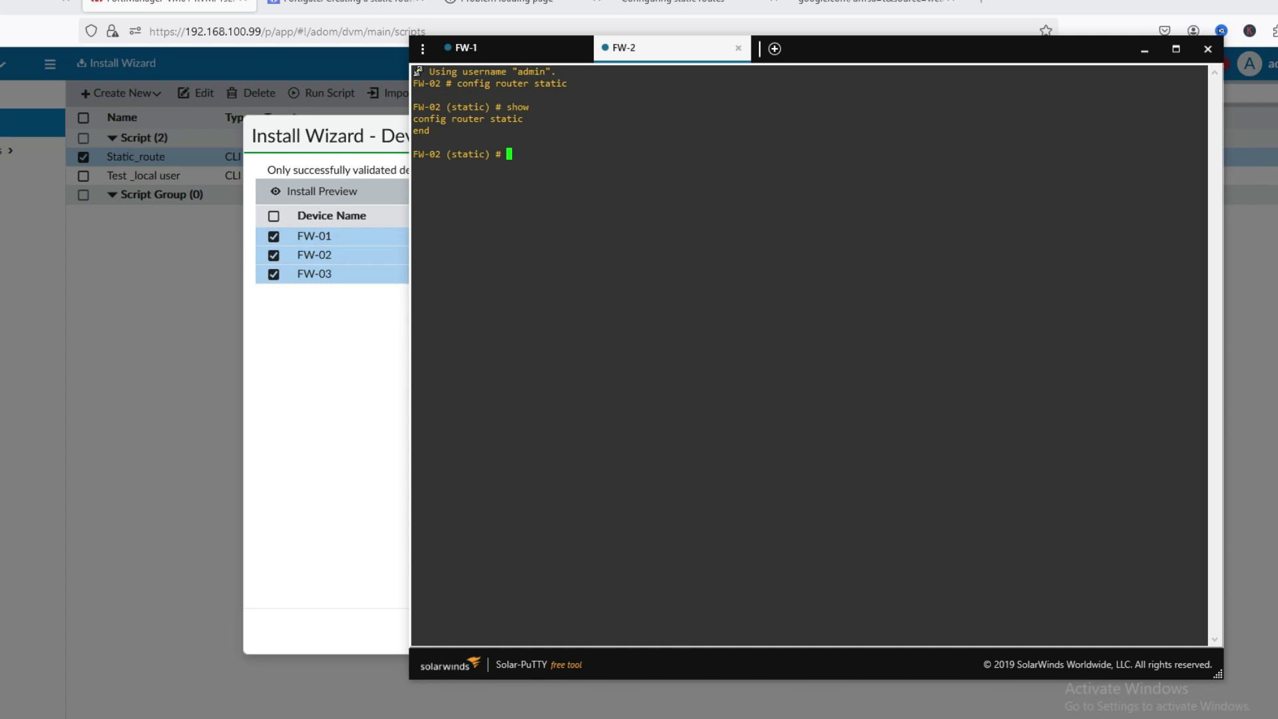
Open the FW-03 session from the Solar-PuTTY overview
{"action": "left_click", "coordinate": [775, 48]}
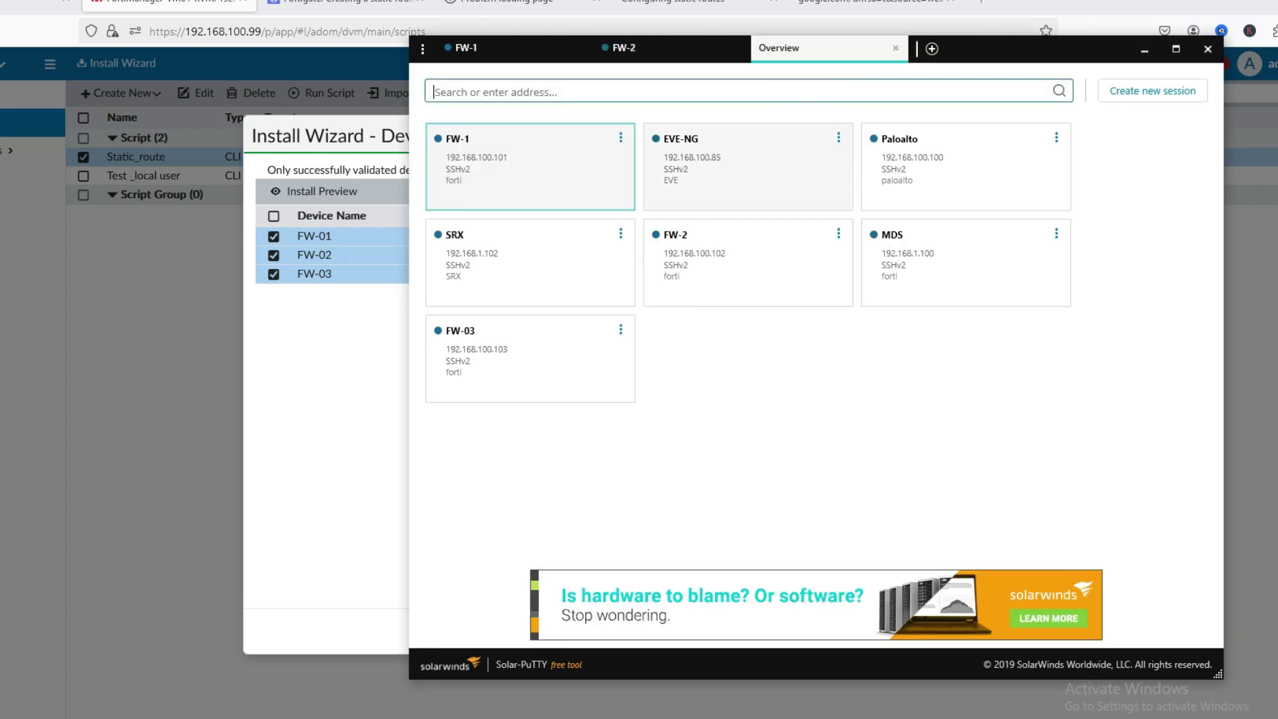
{"action": "key", "text": "Down"}
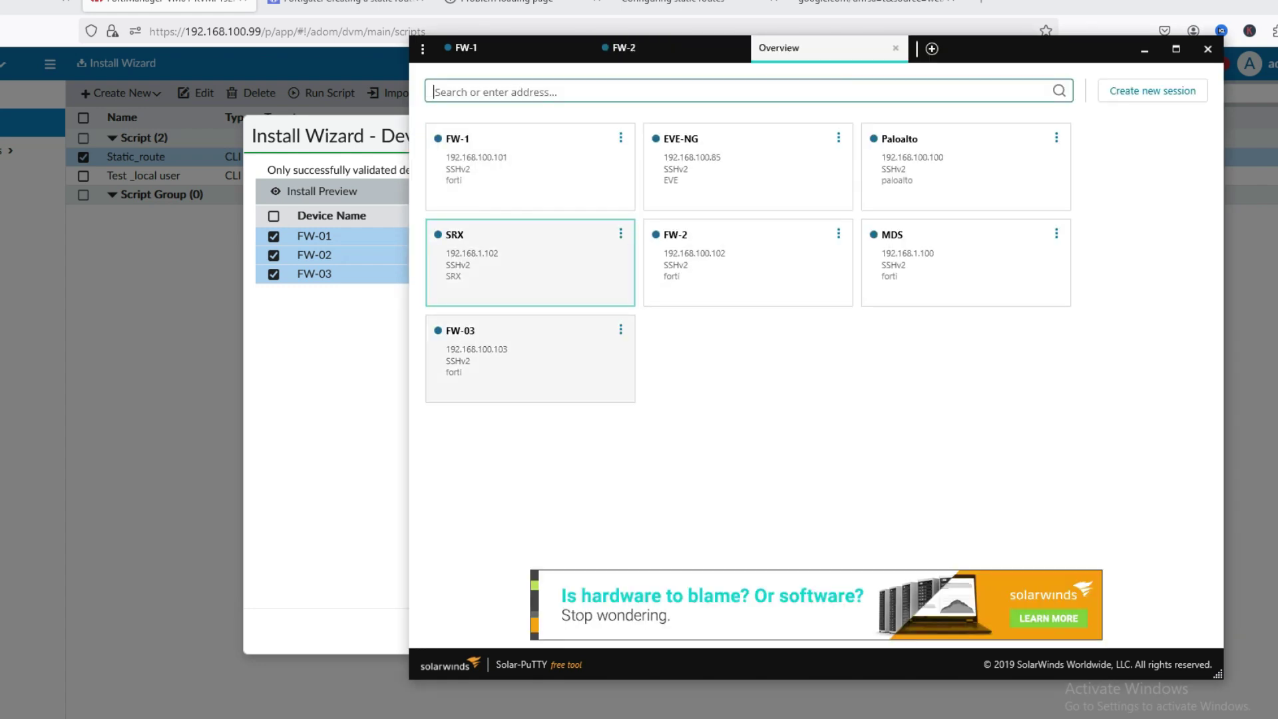
{"action": "key", "text": "Down"}
{"action": "key", "text": "Return"}
On FW-03, run 'config router static' and 'show' to confirm it has no static routes
{"action": "type", "text": "co"}
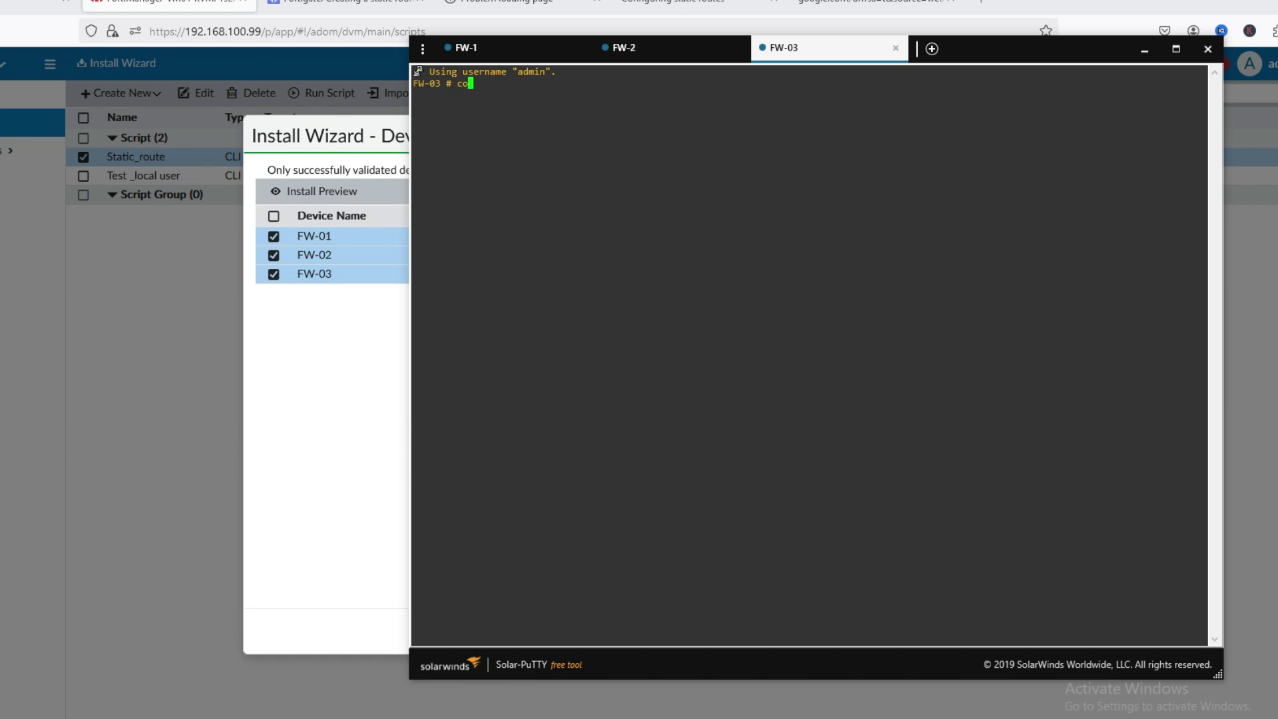
{"action": "type", "text": "nfig  router static sho"}
{"action": "key", "text": "Return"}
{"action": "key", "text": "Up"}
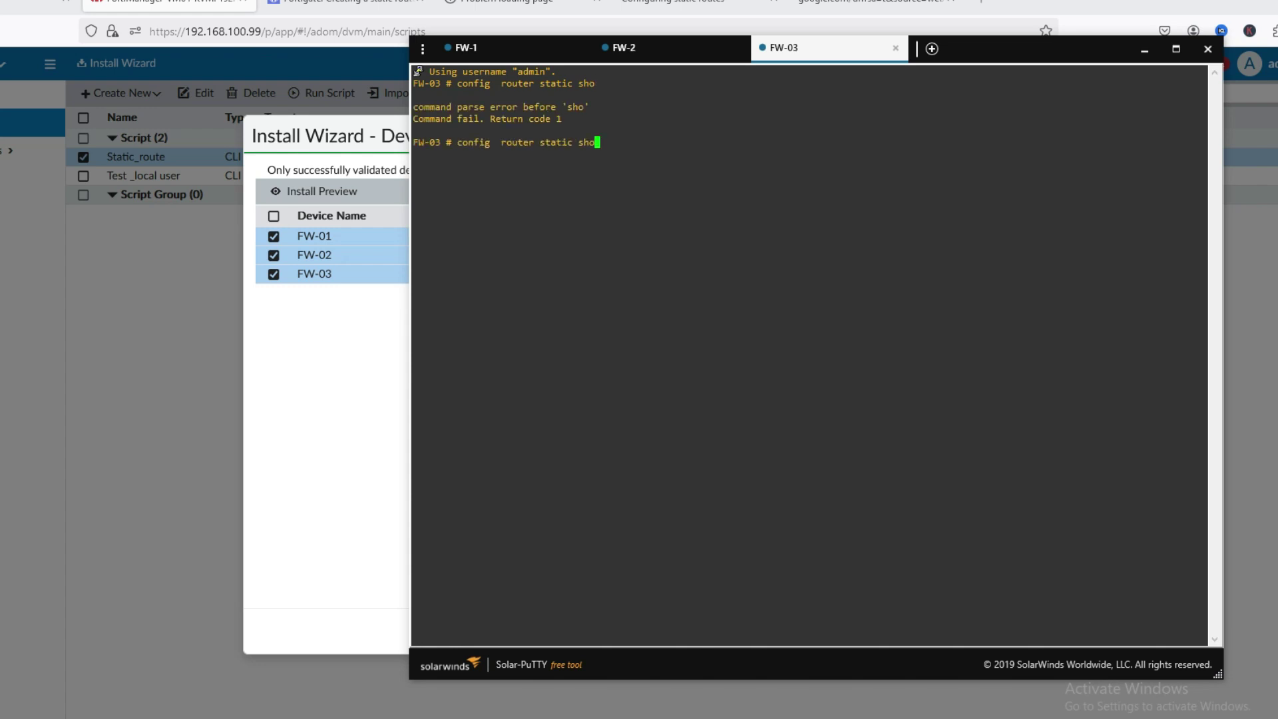
{"action": "key", "text": "BackSpace"}
{"action": "key", "text": "BackSpace"}
{"action": "key", "text": "BackSpace"}
{"action": "key", "text": "Return"}
{"action": "type", "text": "show"}
{"action": "key", "text": "Return"}
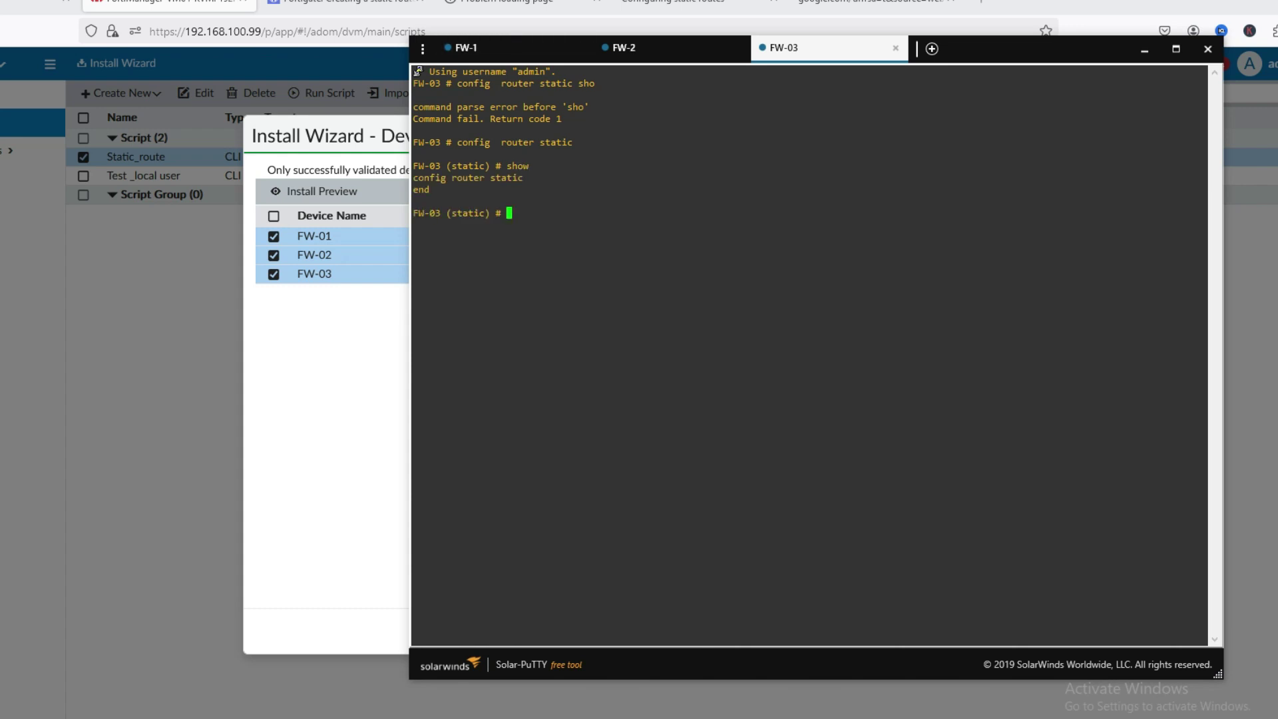
{"action": "key", "text": "alt+Tab"}
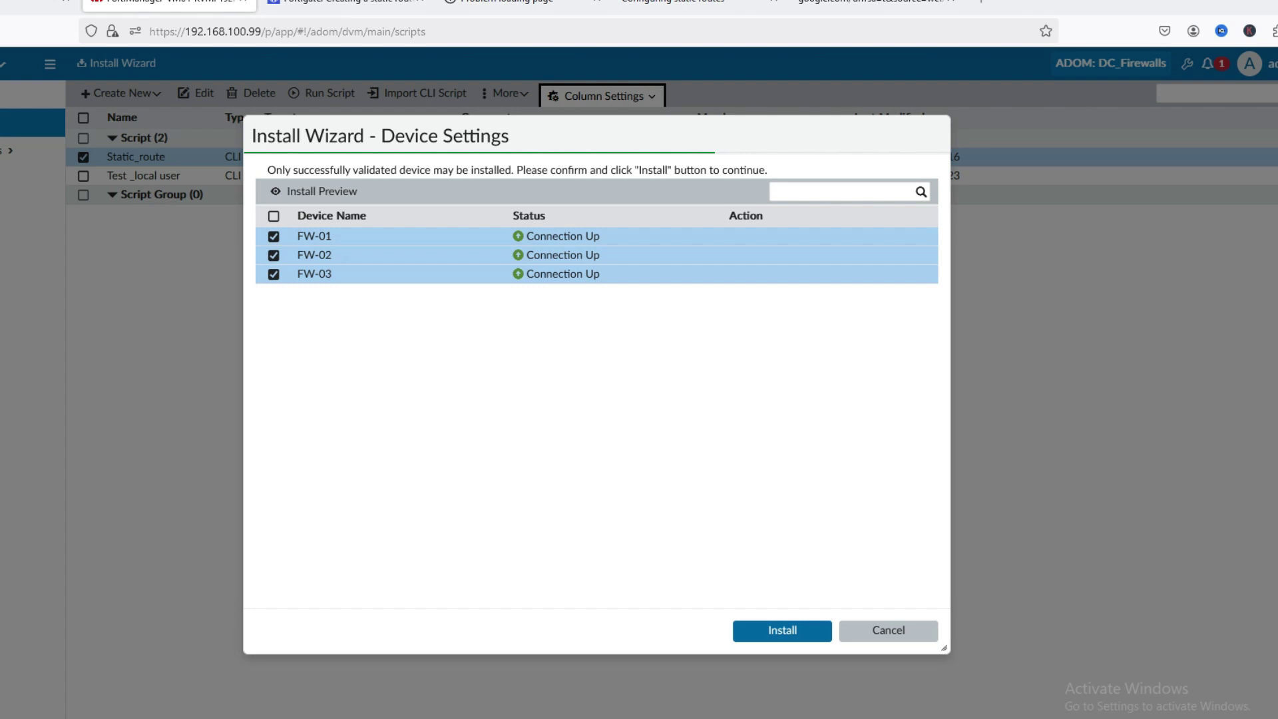
Review the install preview of static route commands for FW-01, FW-02 and FW-03
{"action": "left_click", "coordinate": [315, 191]}
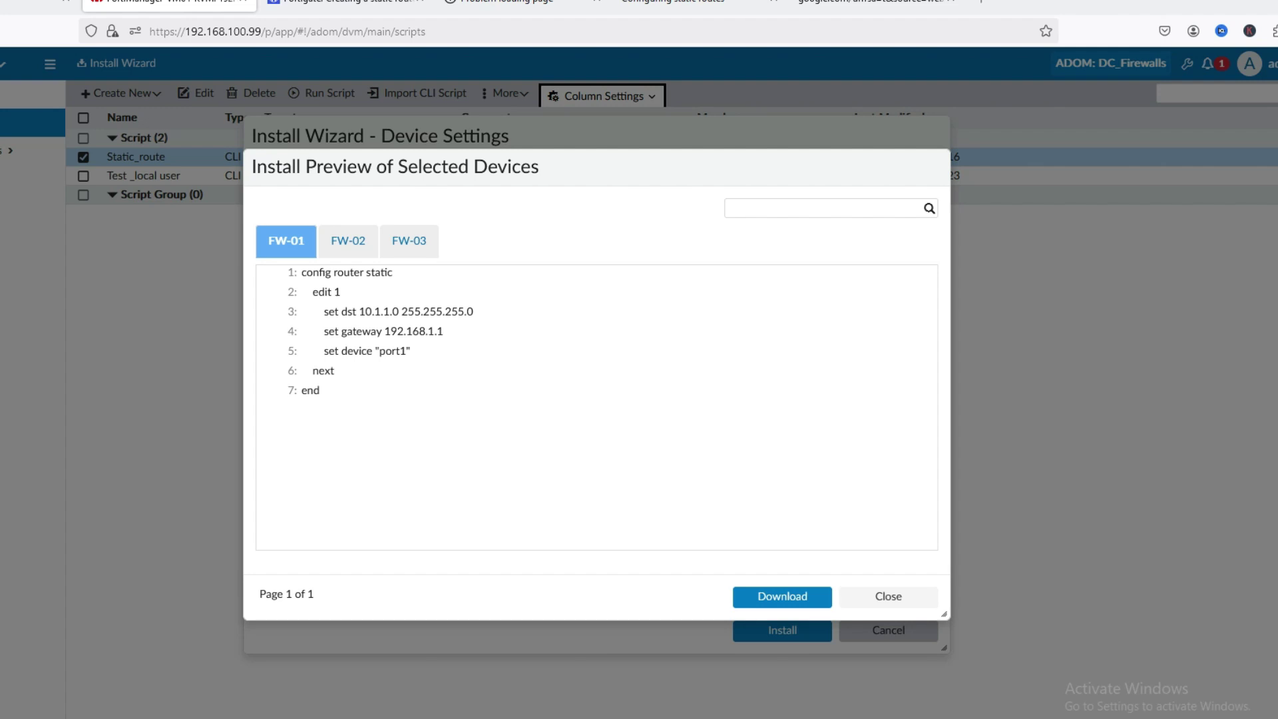
{"action": "mouse_move", "coordinate": [302, 272]}
{"action": "left_mouse_down"}
{"action": "mouse_move", "coordinate": [325, 312]}
{"action": "mouse_move", "coordinate": [313, 292]}
{"action": "left_mouse_up"}
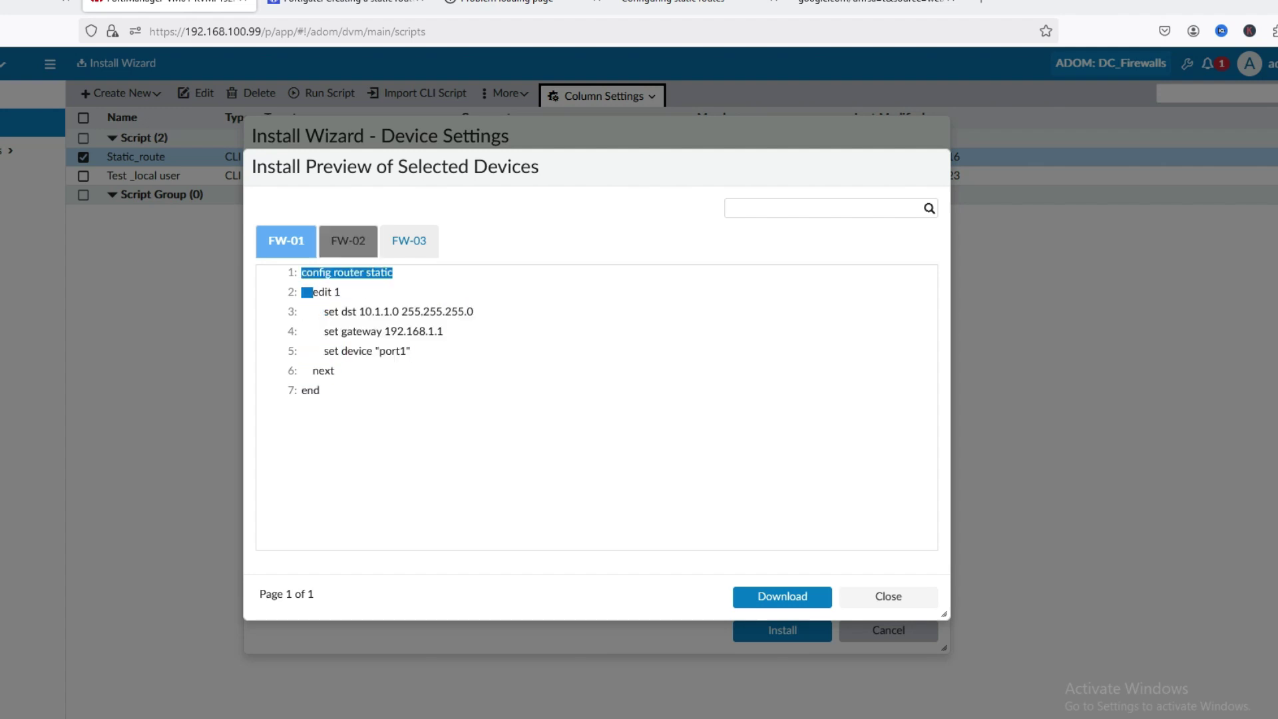
{"action": "left_click", "coordinate": [348, 241]}
{"action": "left_click", "coordinate": [409, 241]}
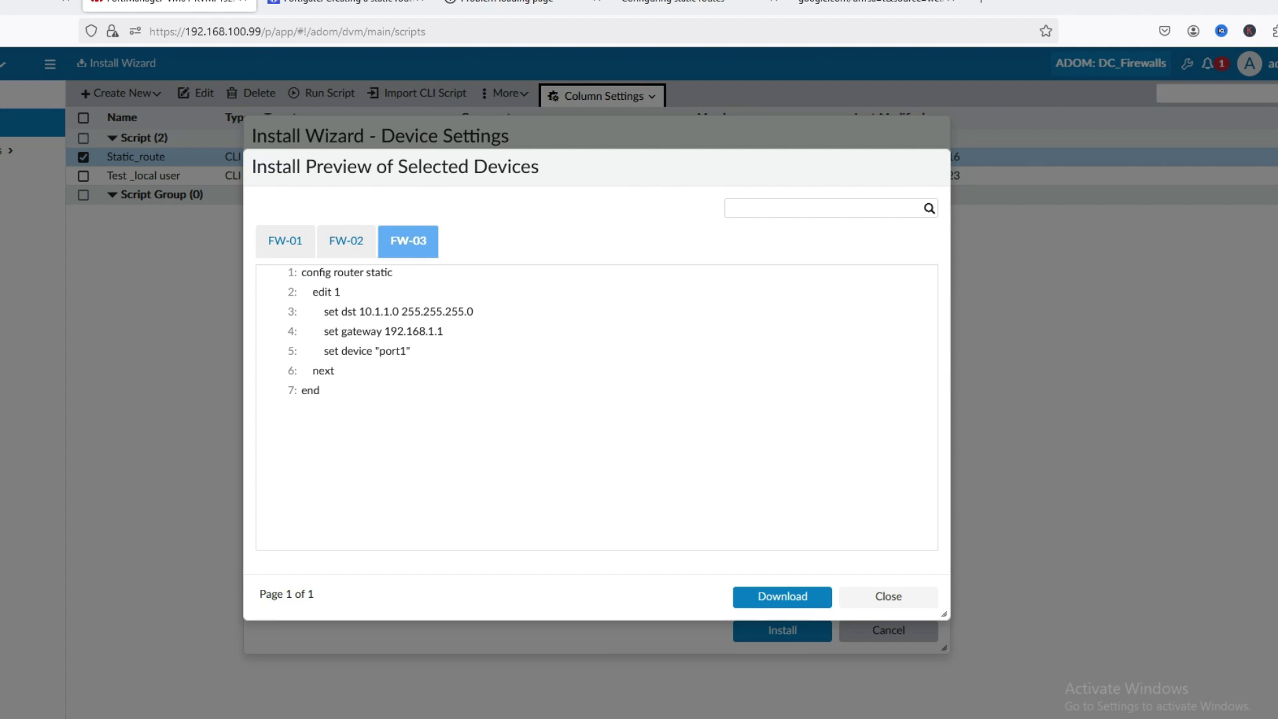
Close the preview and install the script on the three firewalls
{"action": "left_click", "coordinate": [888, 596]}
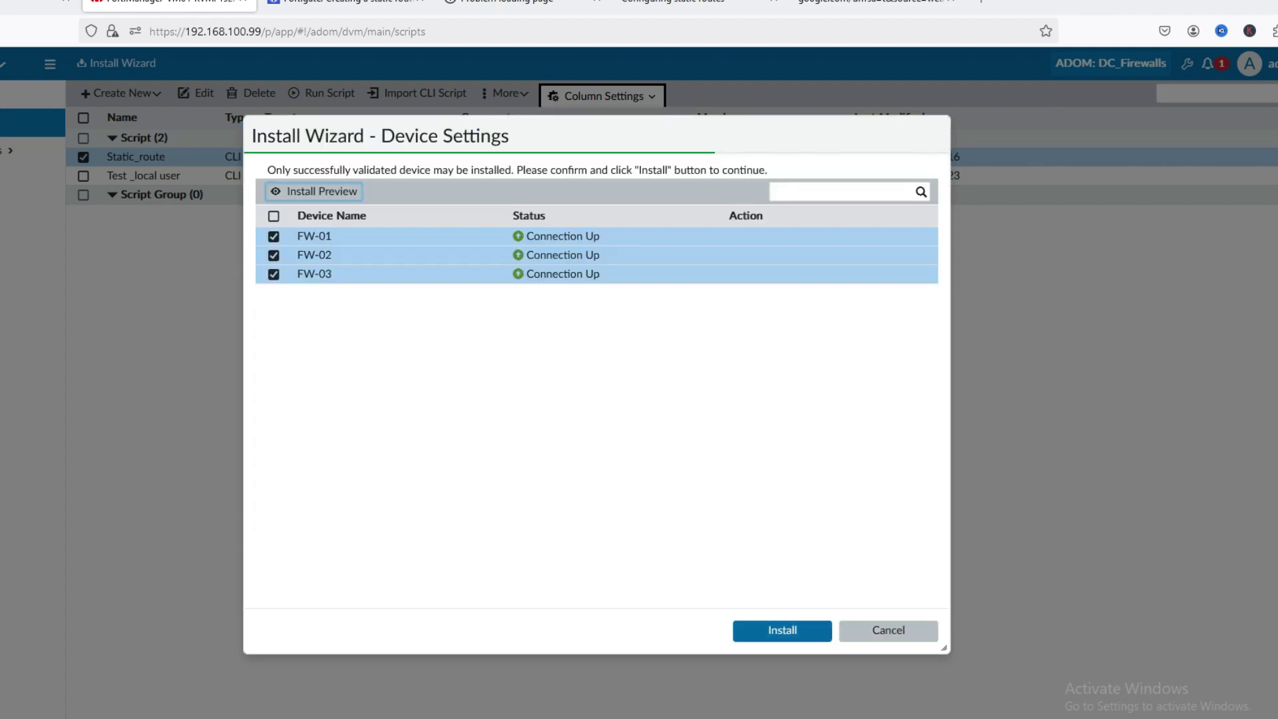
{"action": "left_click", "coordinate": [783, 629]}
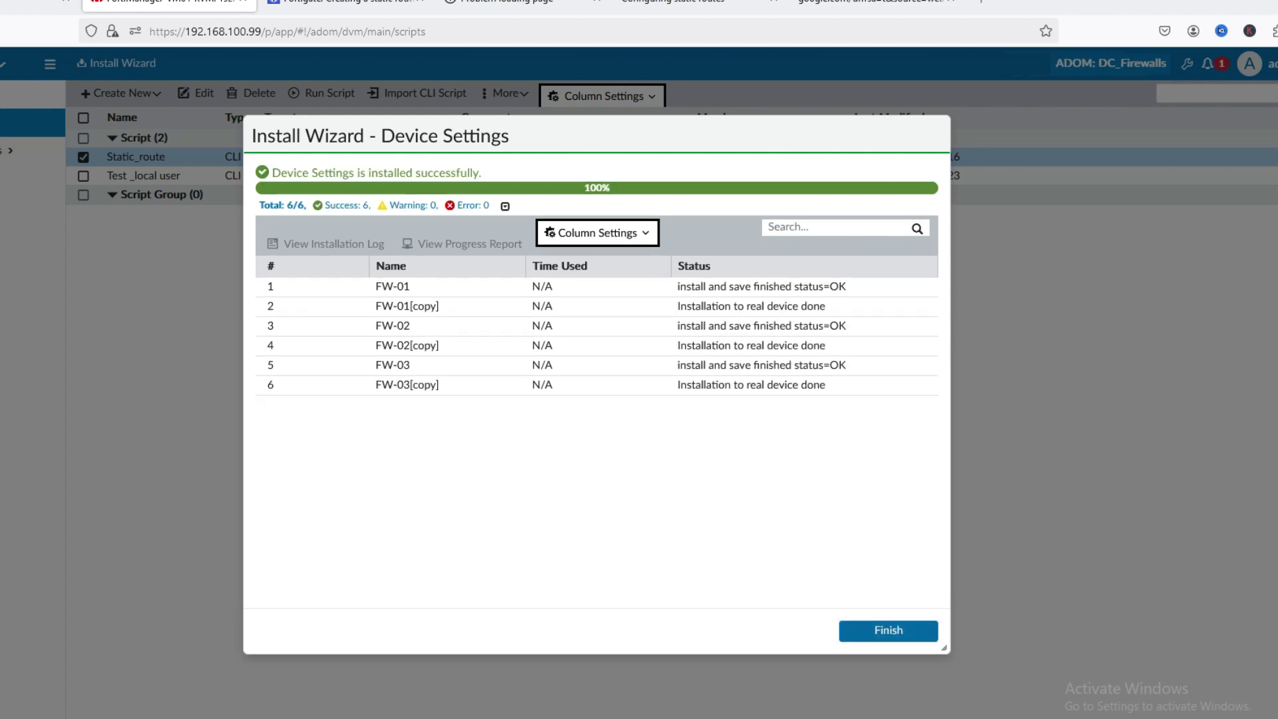
Finish the install wizard and run 'show' on FW-01 to list its new static route
{"action": "left_click", "coordinate": [888, 630]}
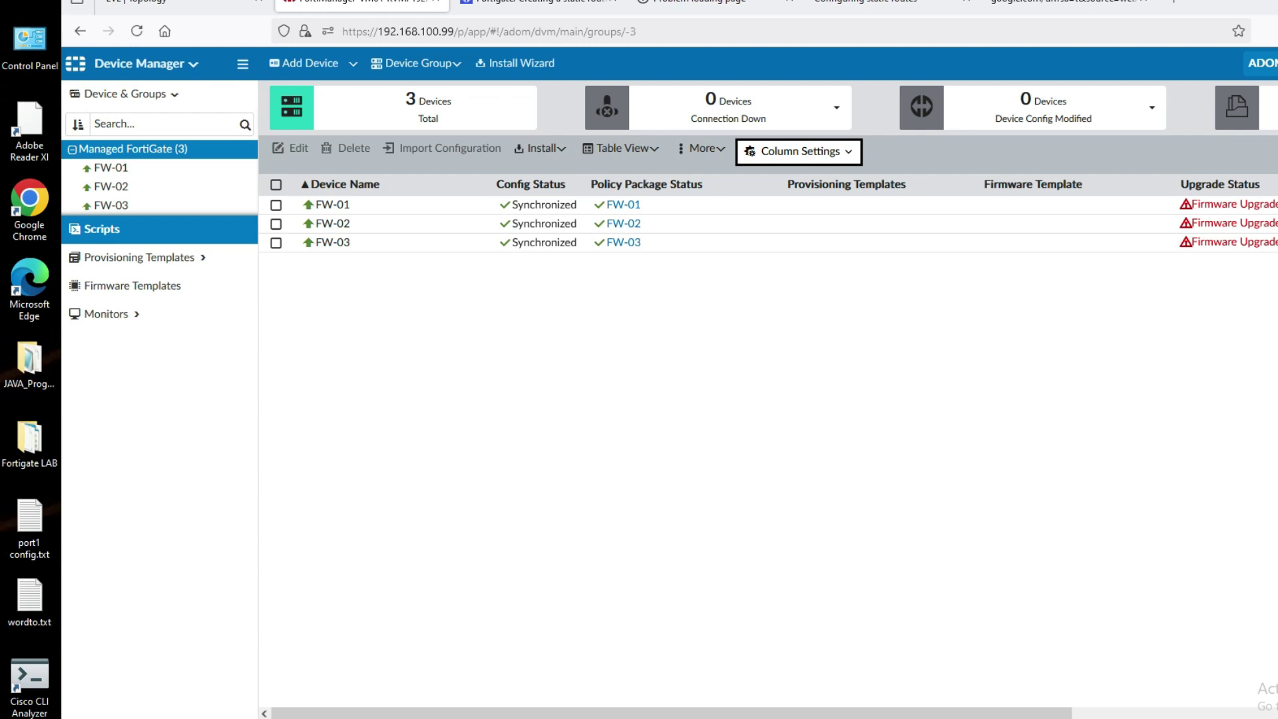
{"action": "key", "text": "alt+Tab"}
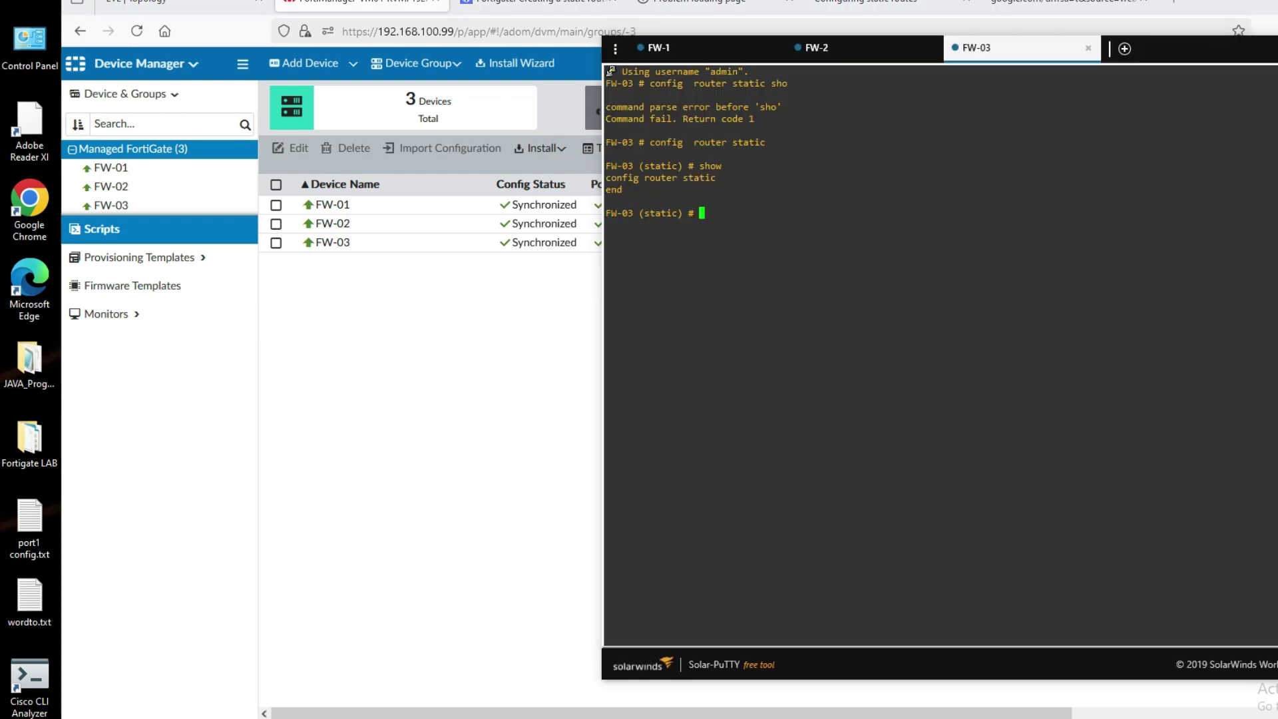
{"action": "left_click", "coordinate": [665, 47]}
{"action": "type", "text": "show"}
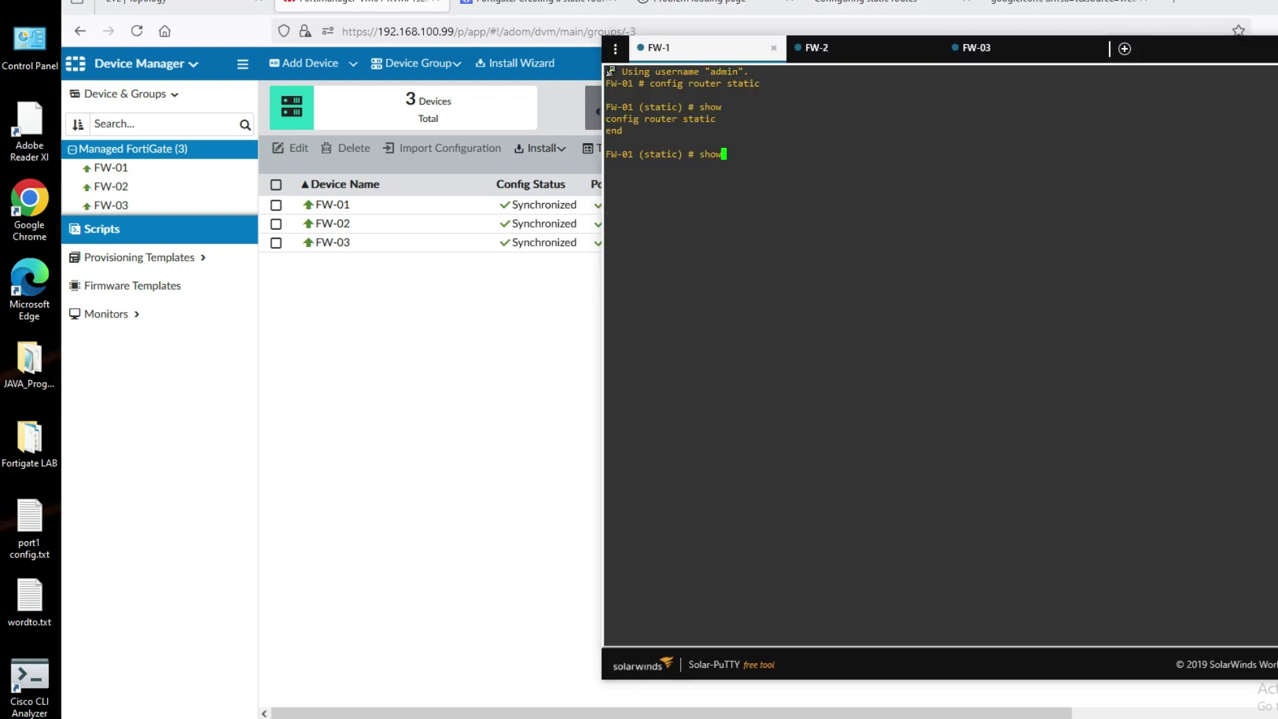
{"action": "key", "text": "Return"}
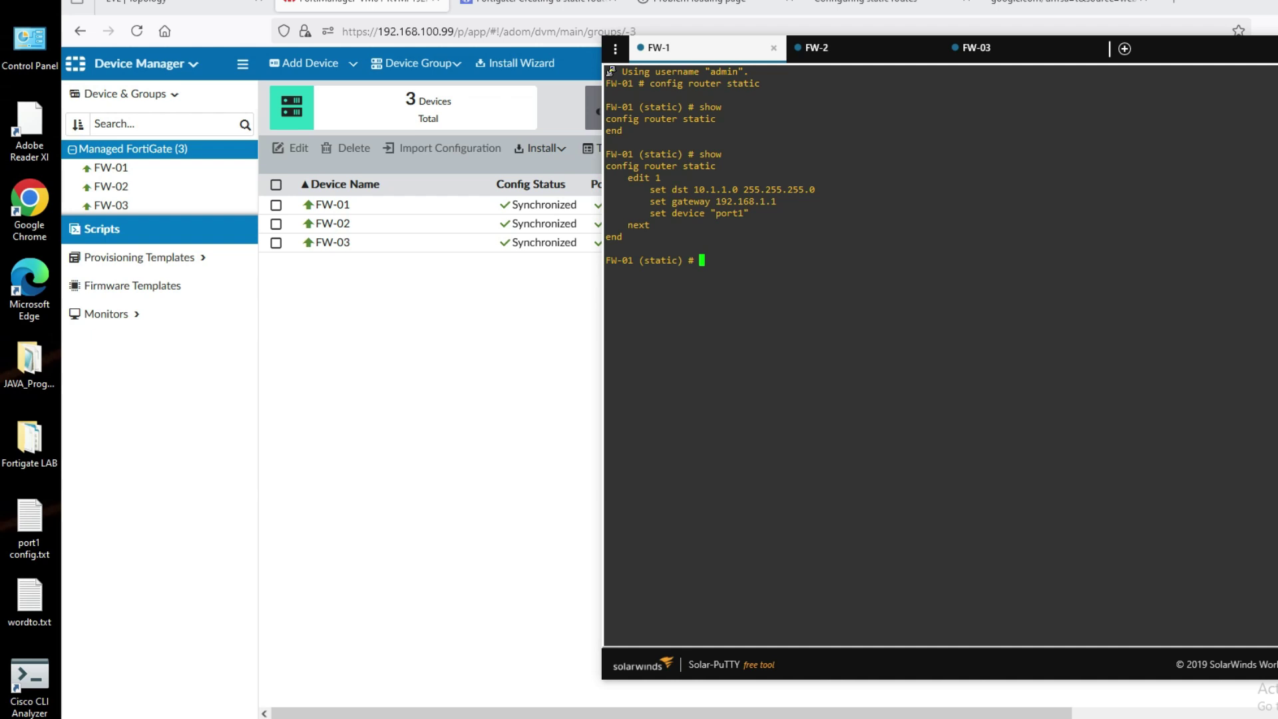
Rerun 'show' on FW-02 and FW-03 to confirm the 10.1.1.0 route via 192.168.1.1
{"action": "left_click", "coordinate": [817, 48]}
{"action": "key", "text": "Up"}
{"action": "key", "text": "Return"}
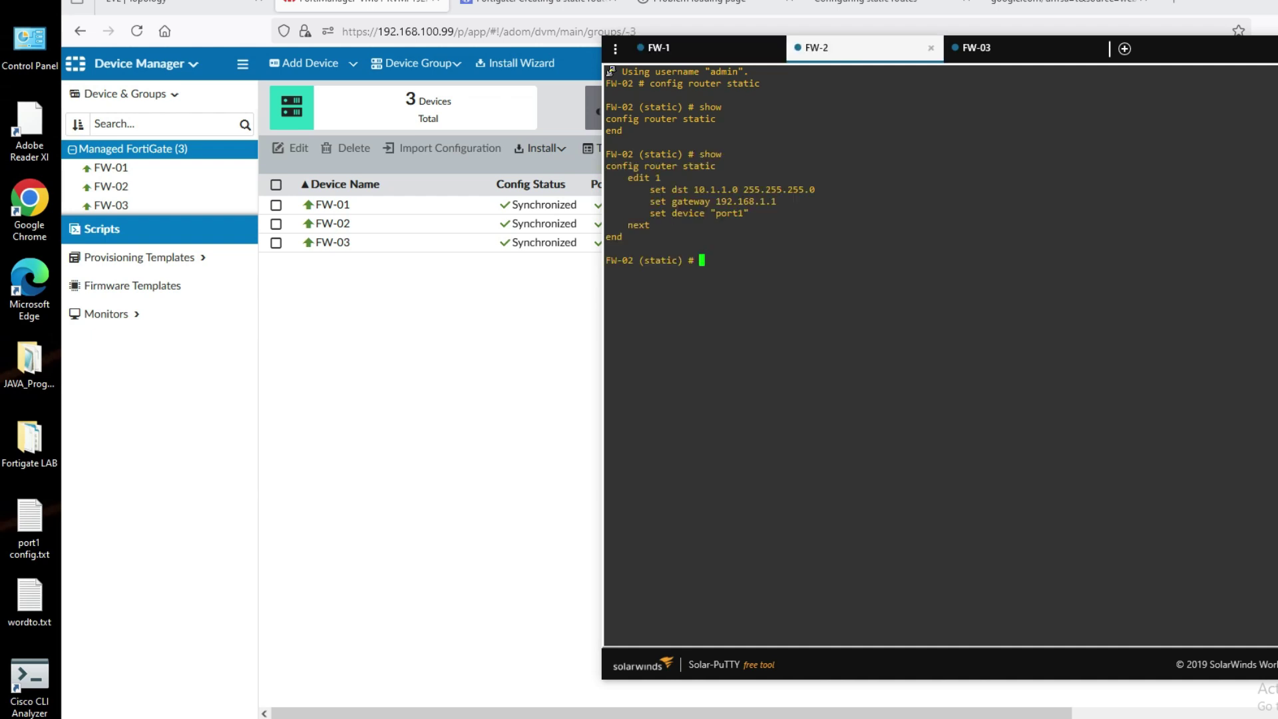
{"action": "left_click", "coordinate": [976, 48]}
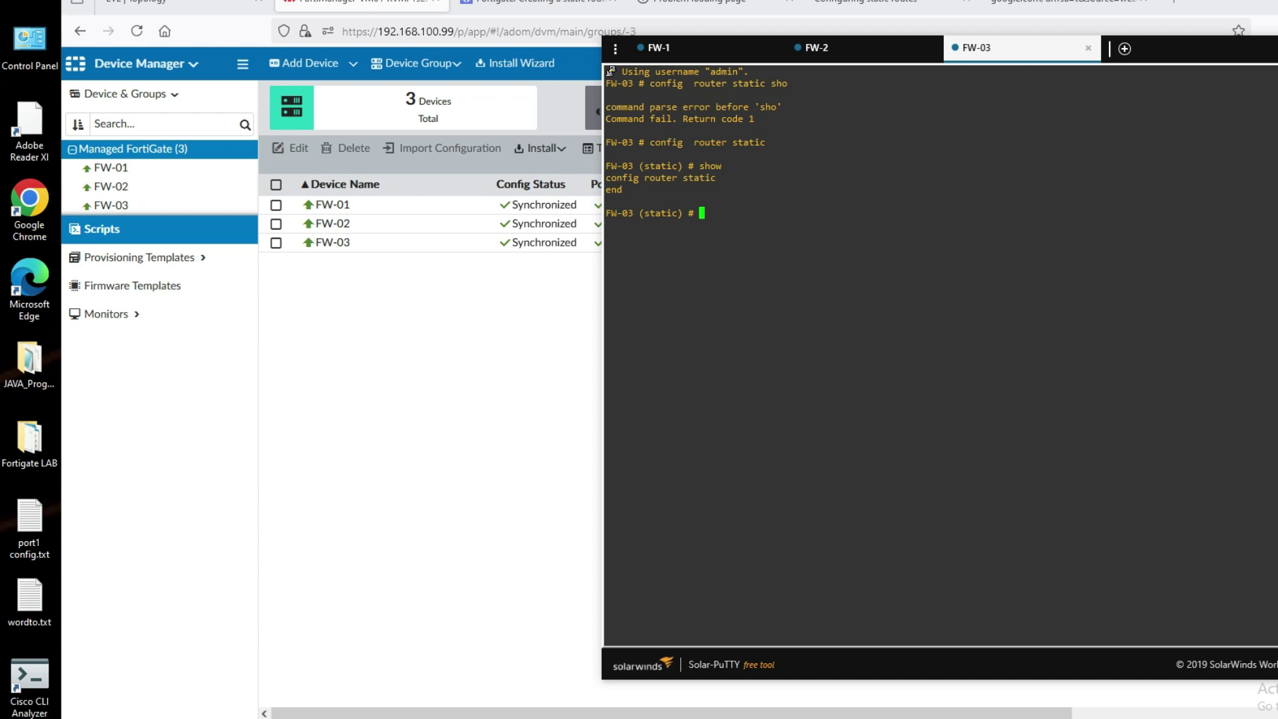
{"action": "key", "text": "Up"}
{"action": "key", "text": "Return"}
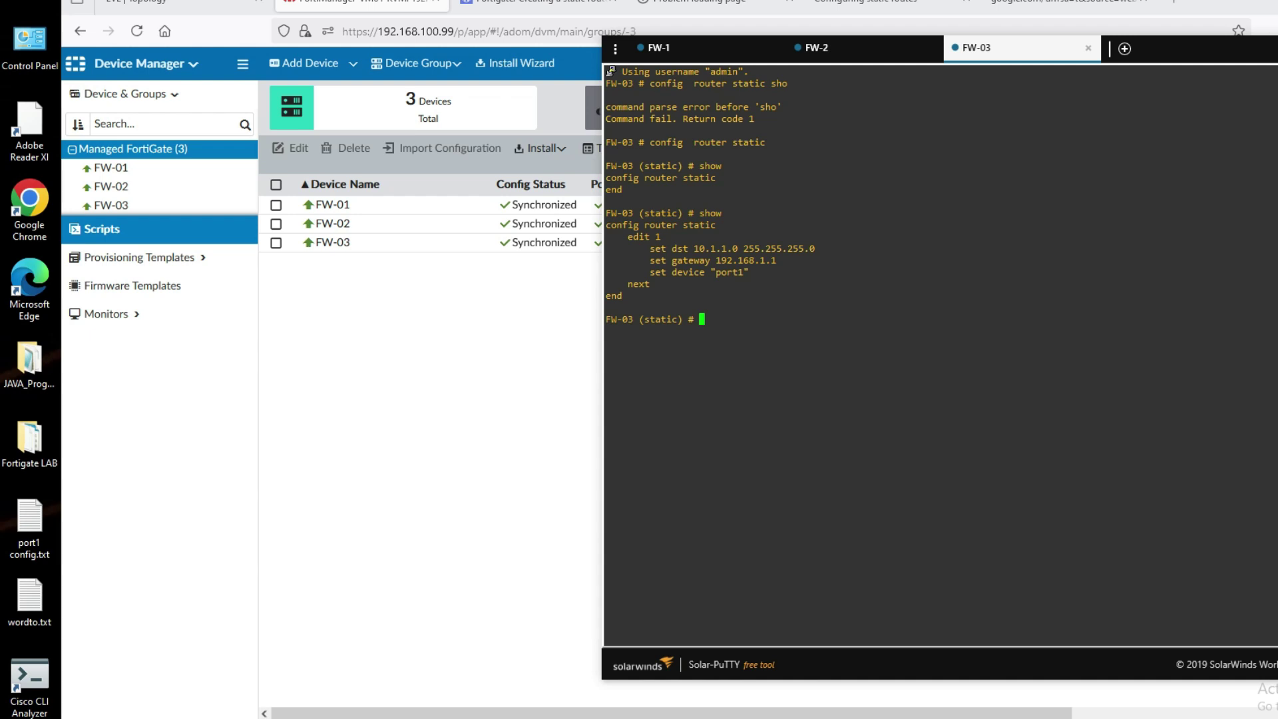
{"action": "key", "text": "alt+Tab"}
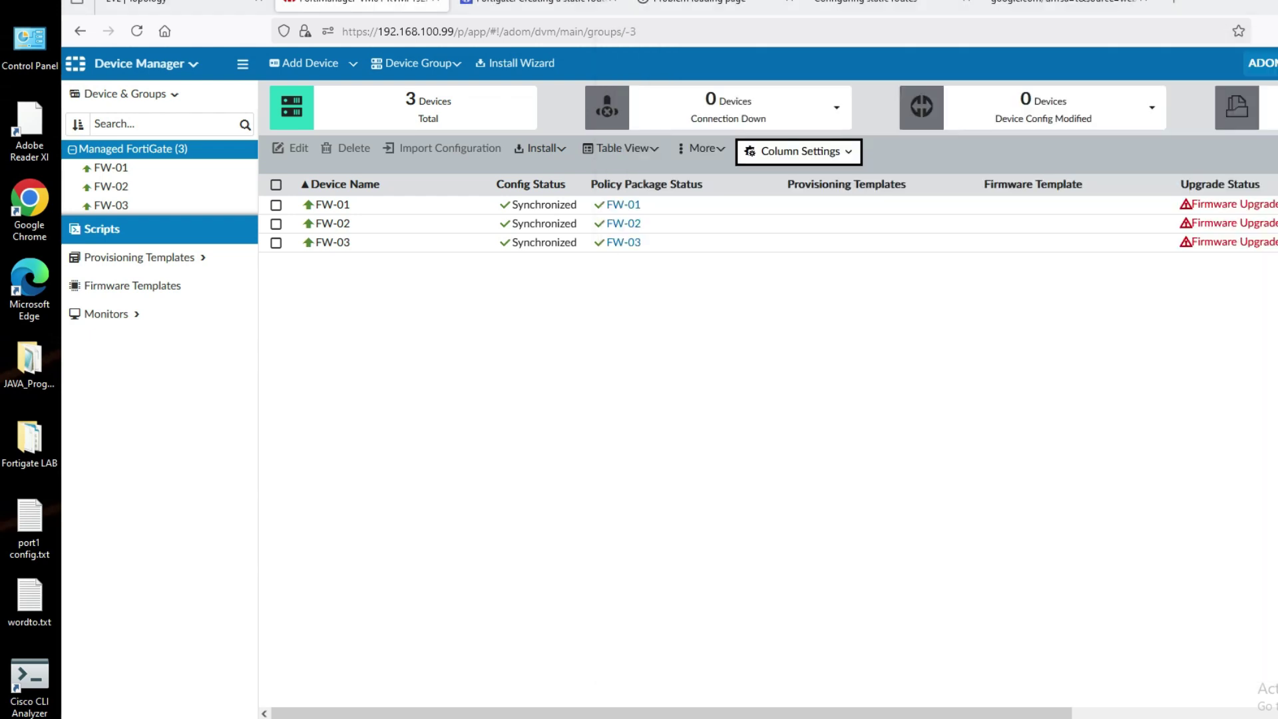